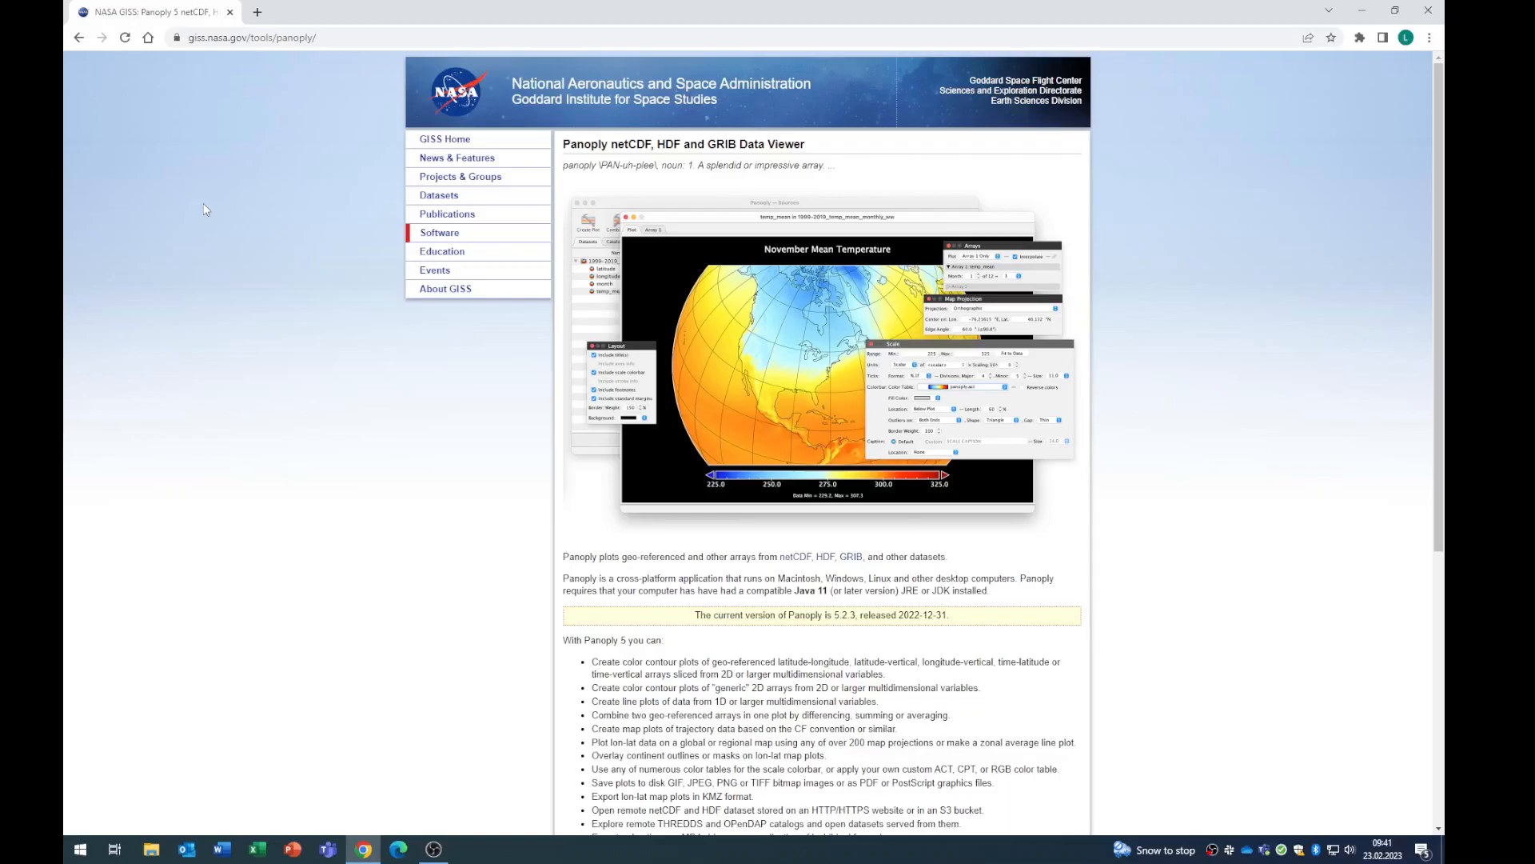
Download the Panoply 5.2.3 ZIP archive for Windows from the NASA GISS Panoply download page
scroll(501, 557, down, 3)
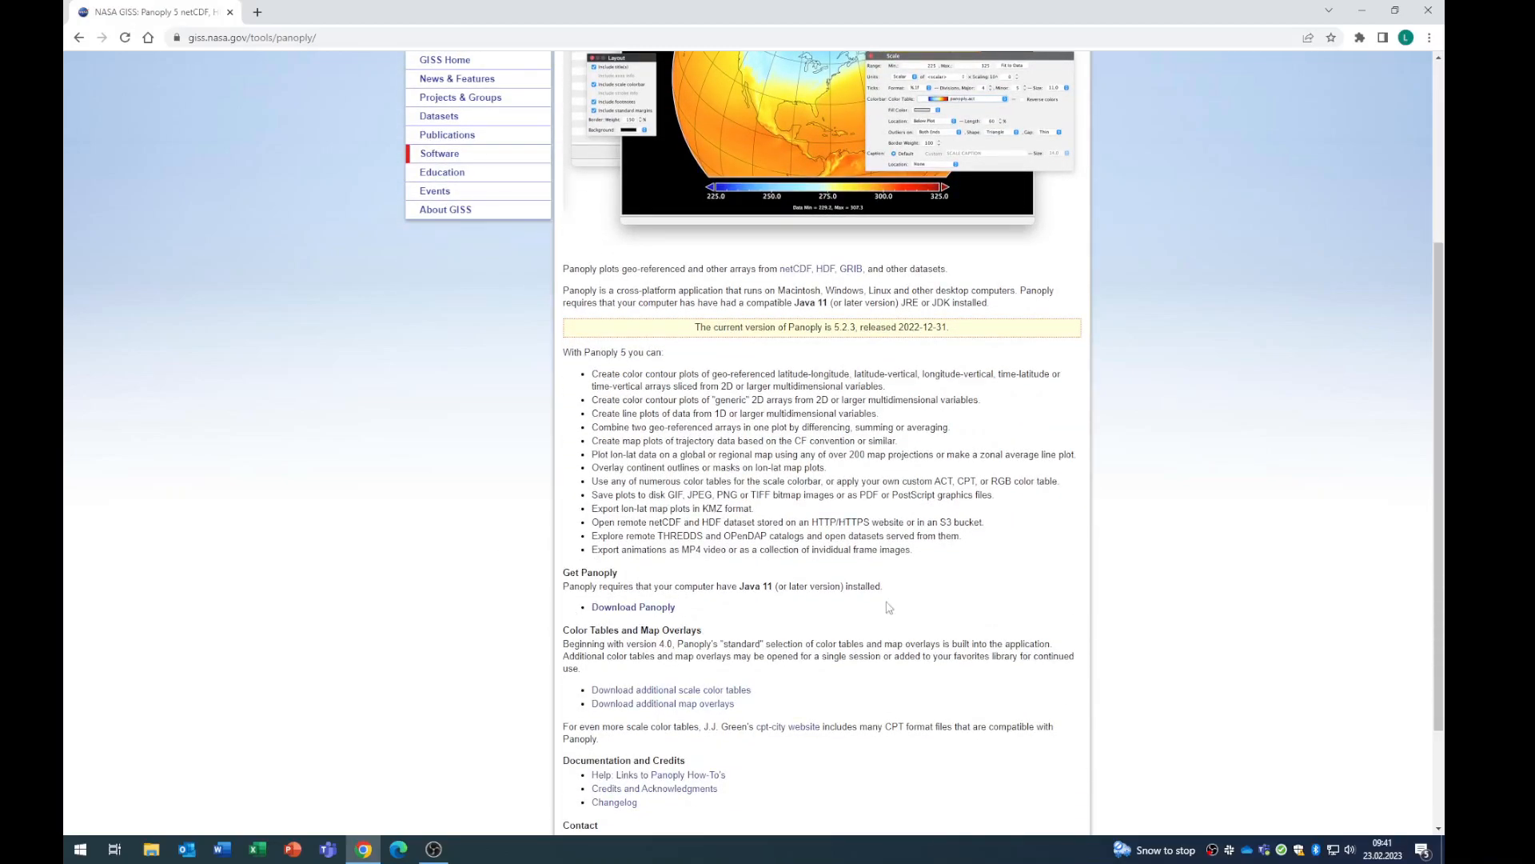
click(665, 610)
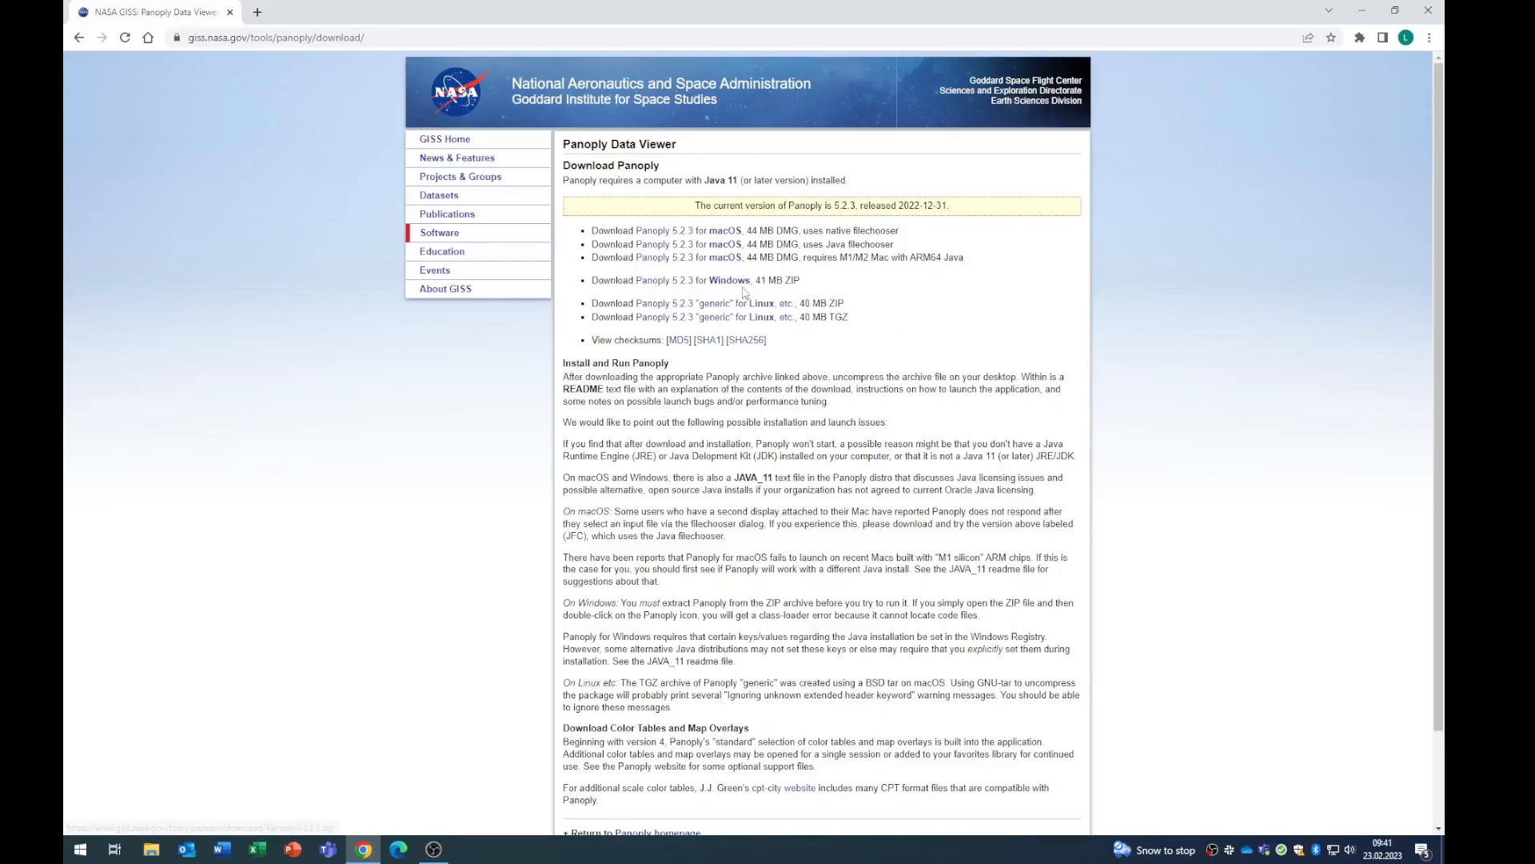
click(744, 281)
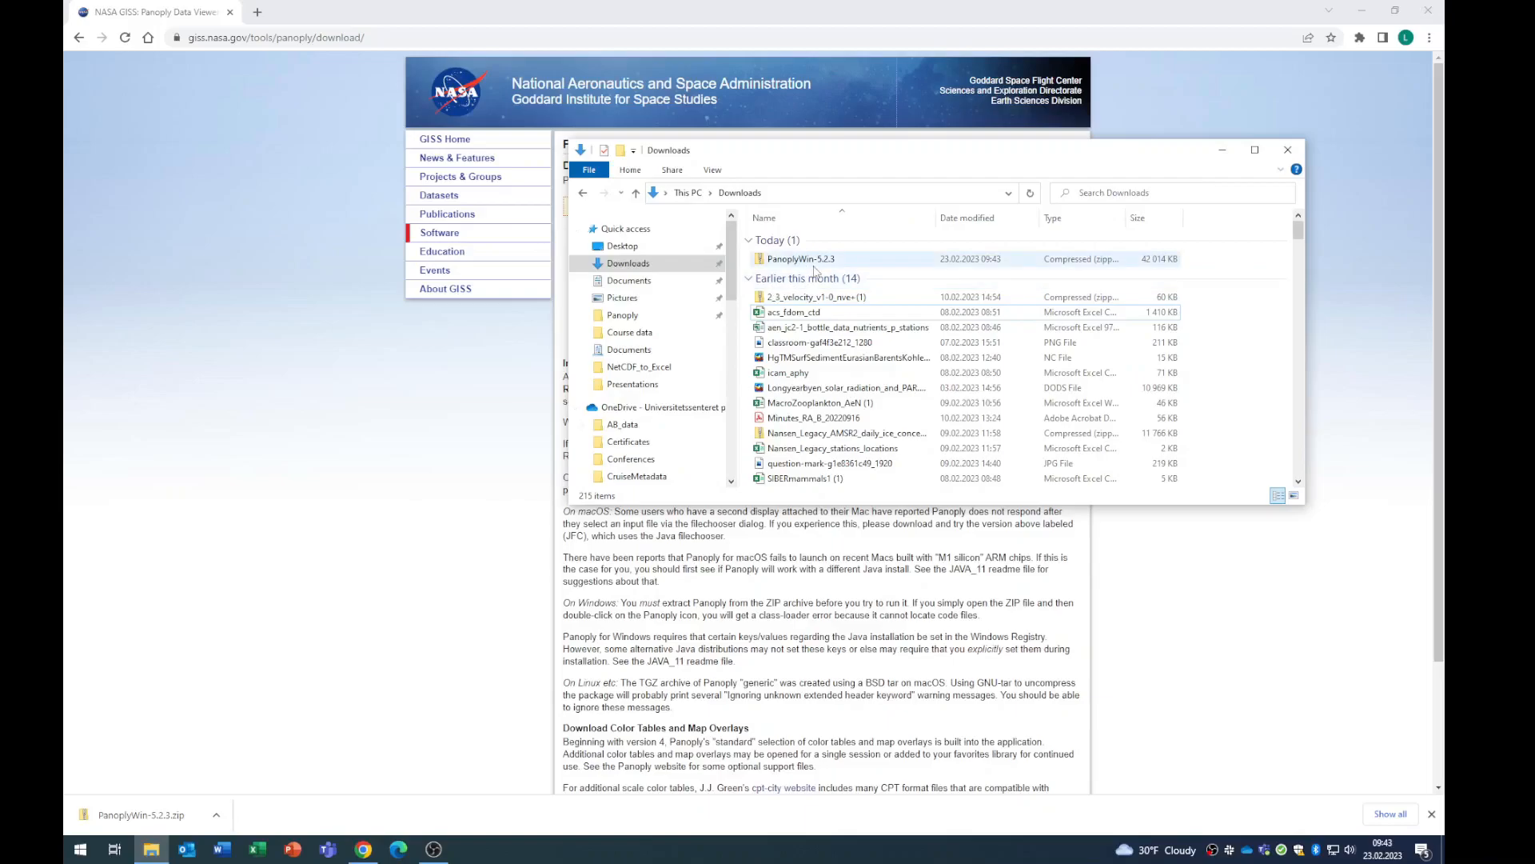
Extract the downloaded PanoplyWin-5.2.3 archive into the Panoply folder on OneDrive
click(816, 263)
right_click(818, 266)
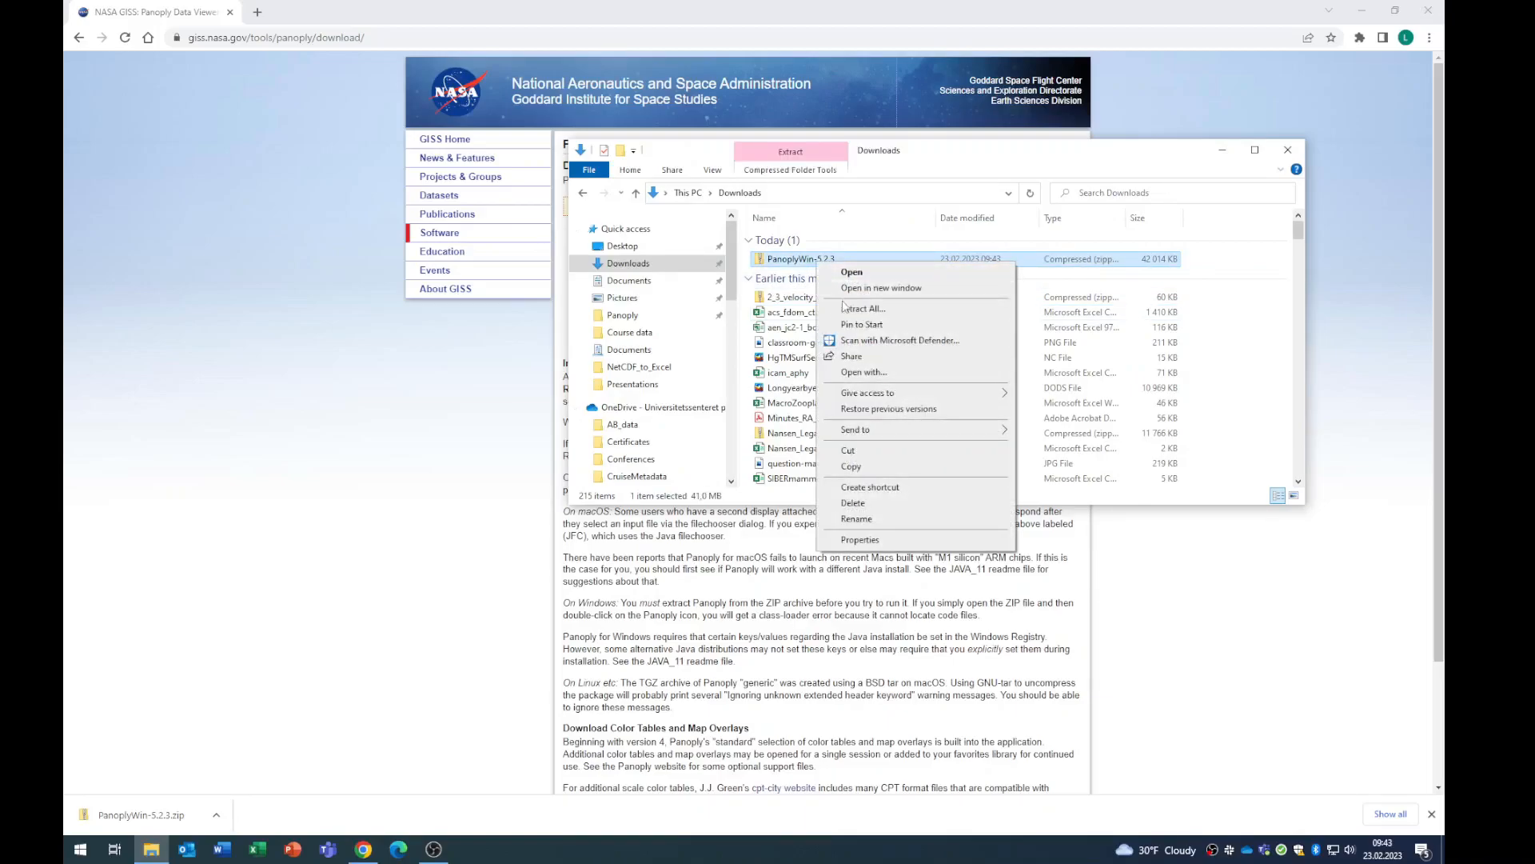
click(899, 318)
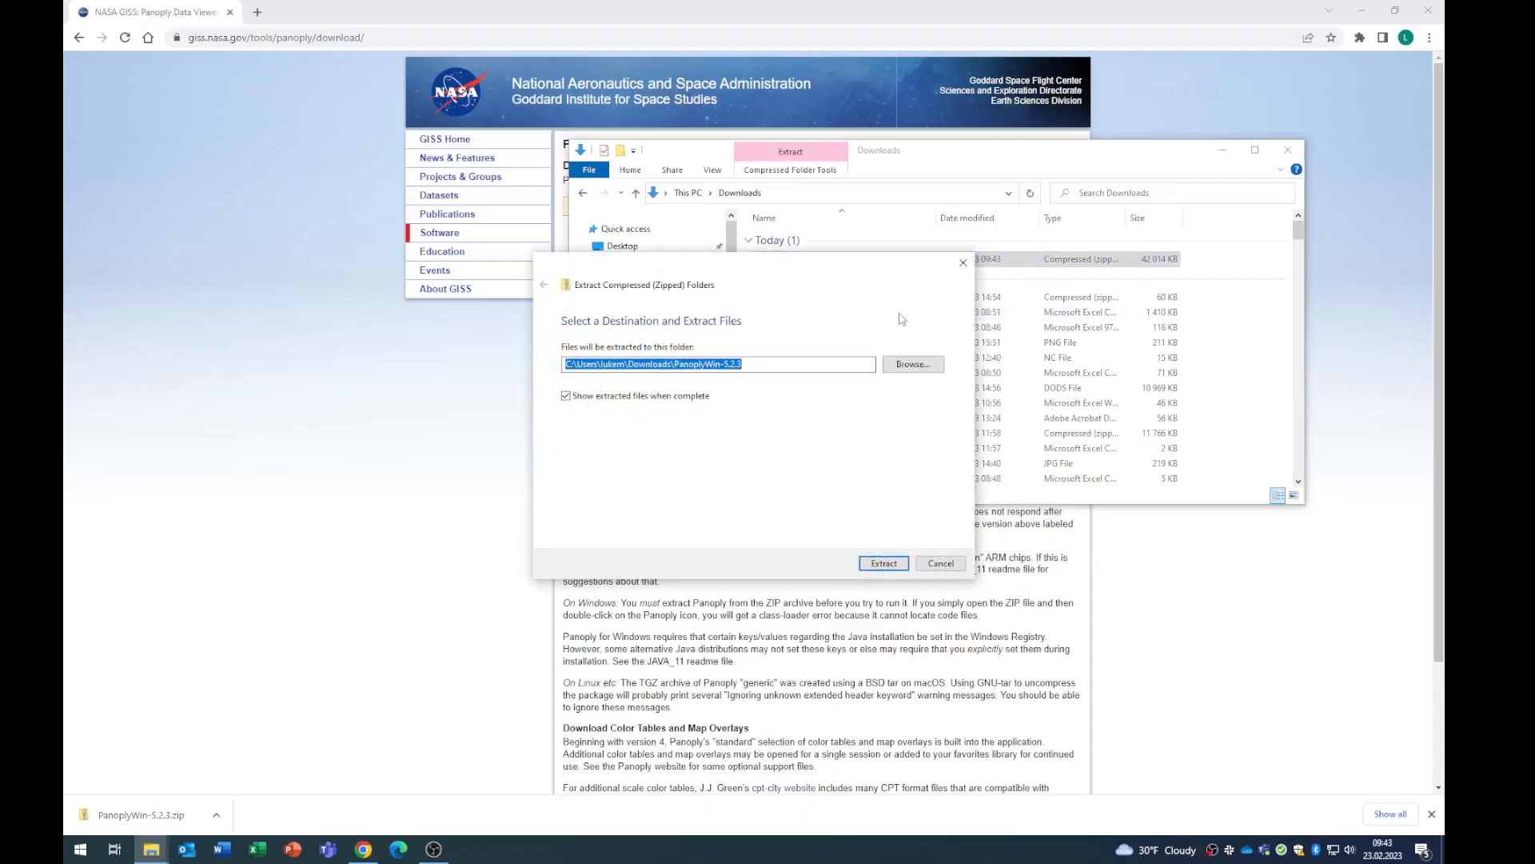
click(918, 364)
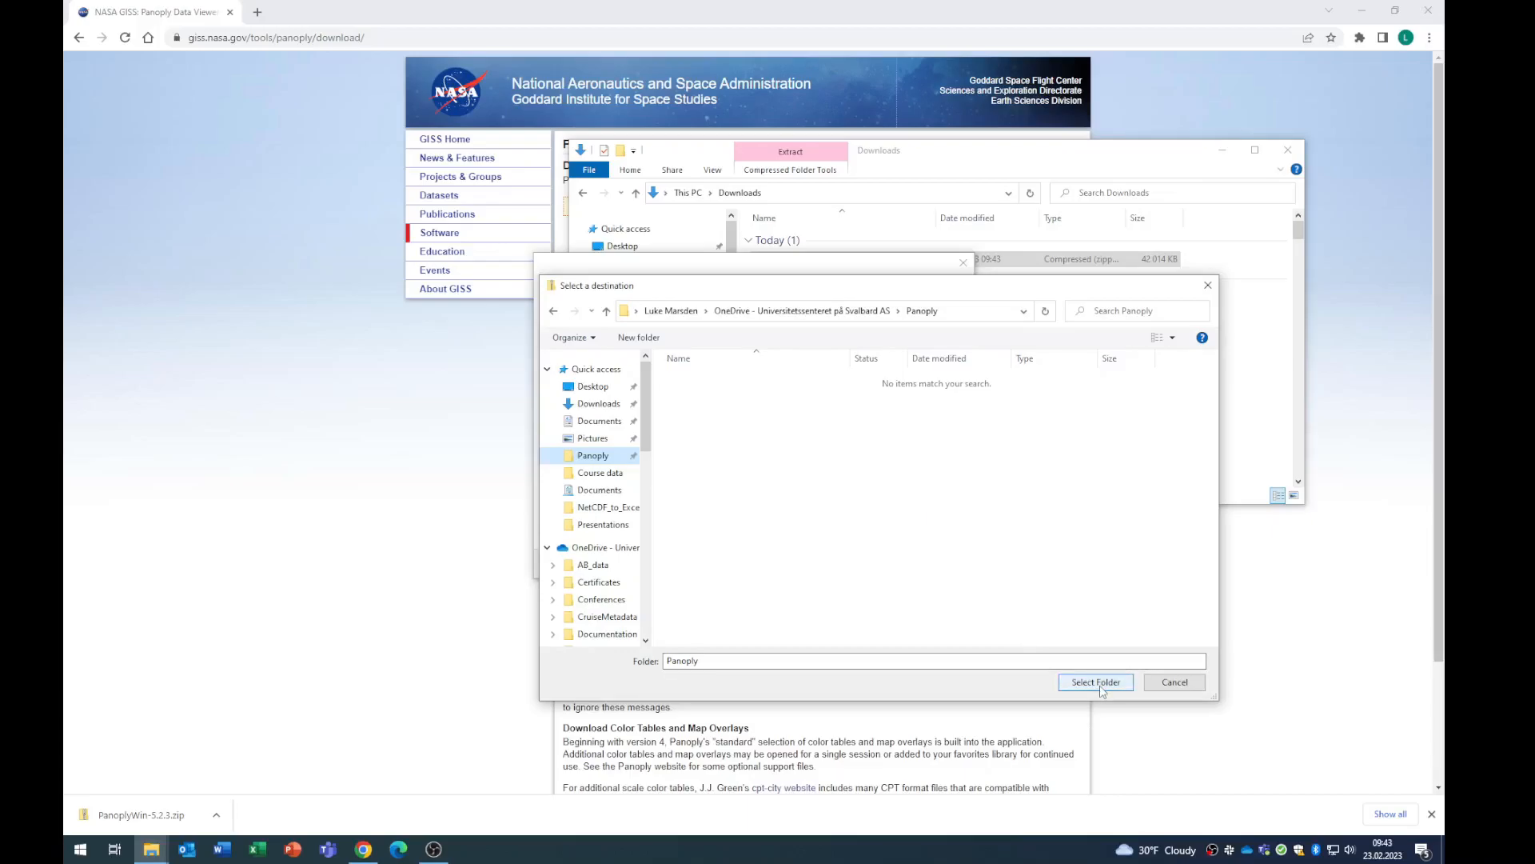
click(1095, 682)
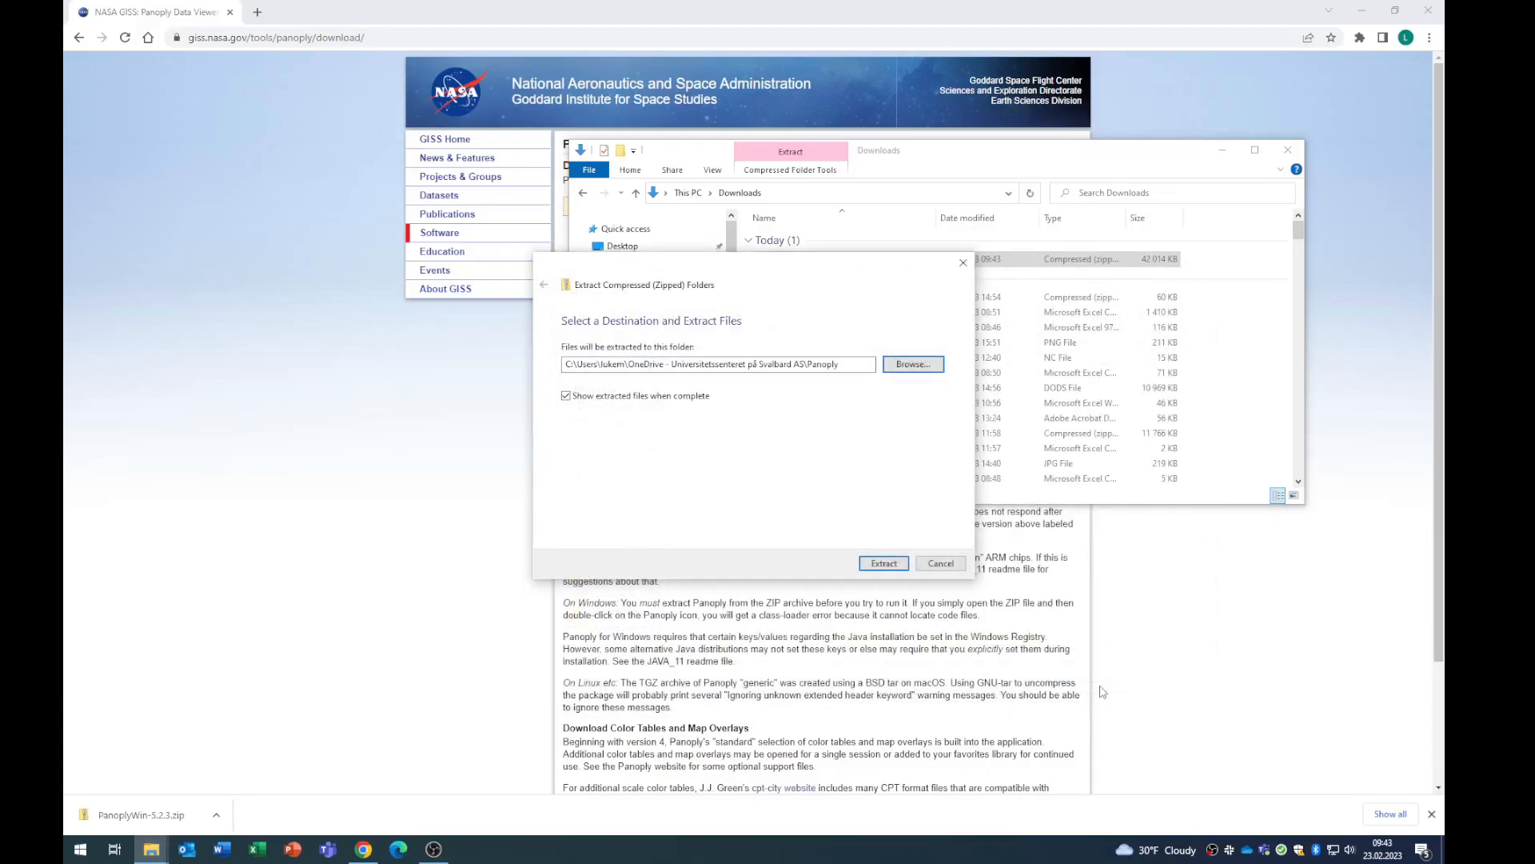
click(886, 563)
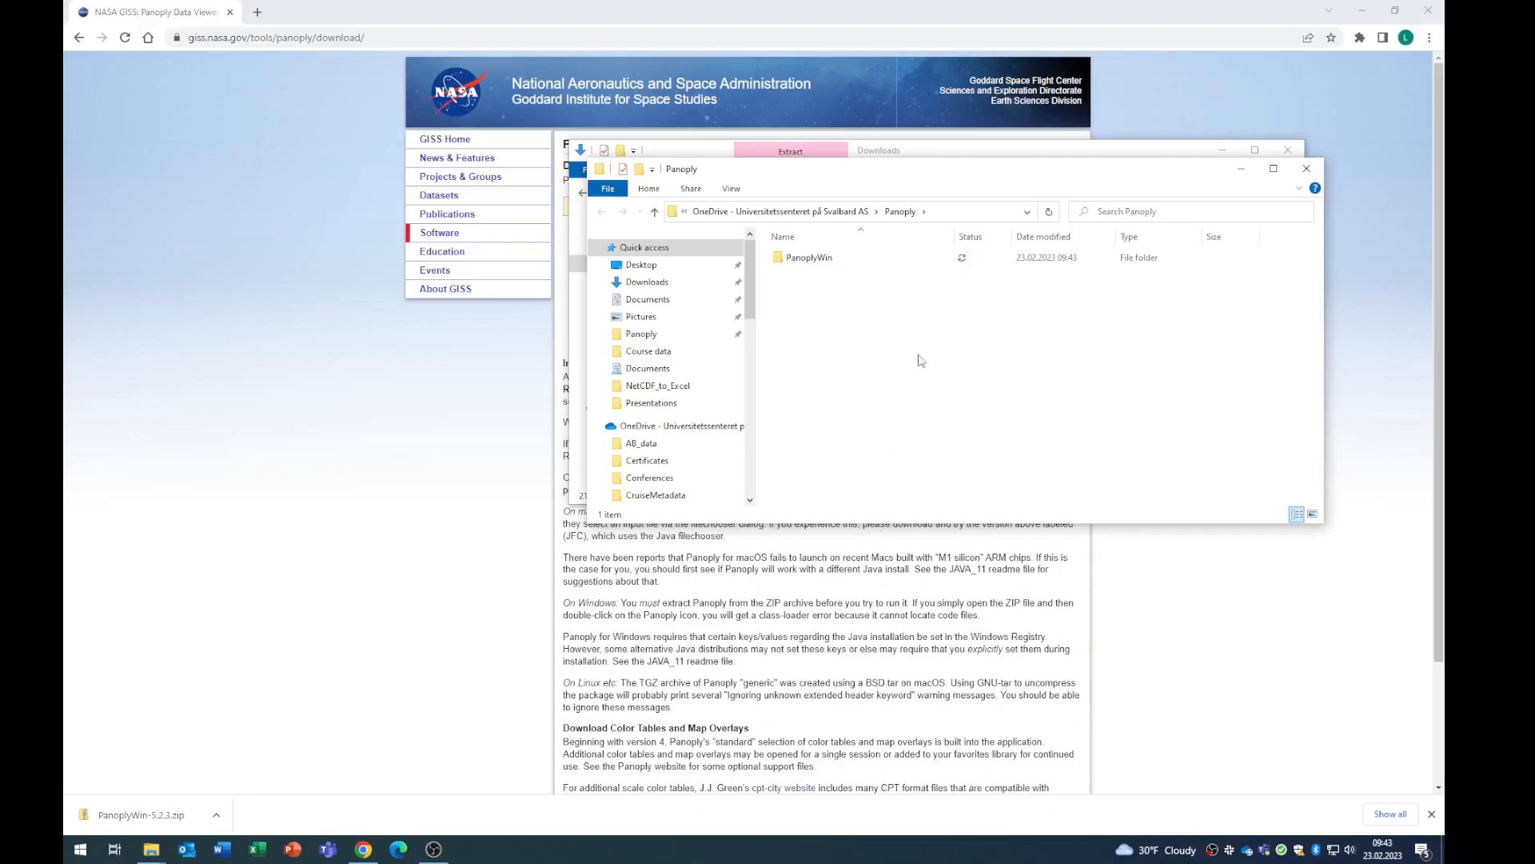
Launch the Panoply application from the extracted PanoplyWin folder, allowing it to run despite the SmartScreen block
double_click(835, 266)
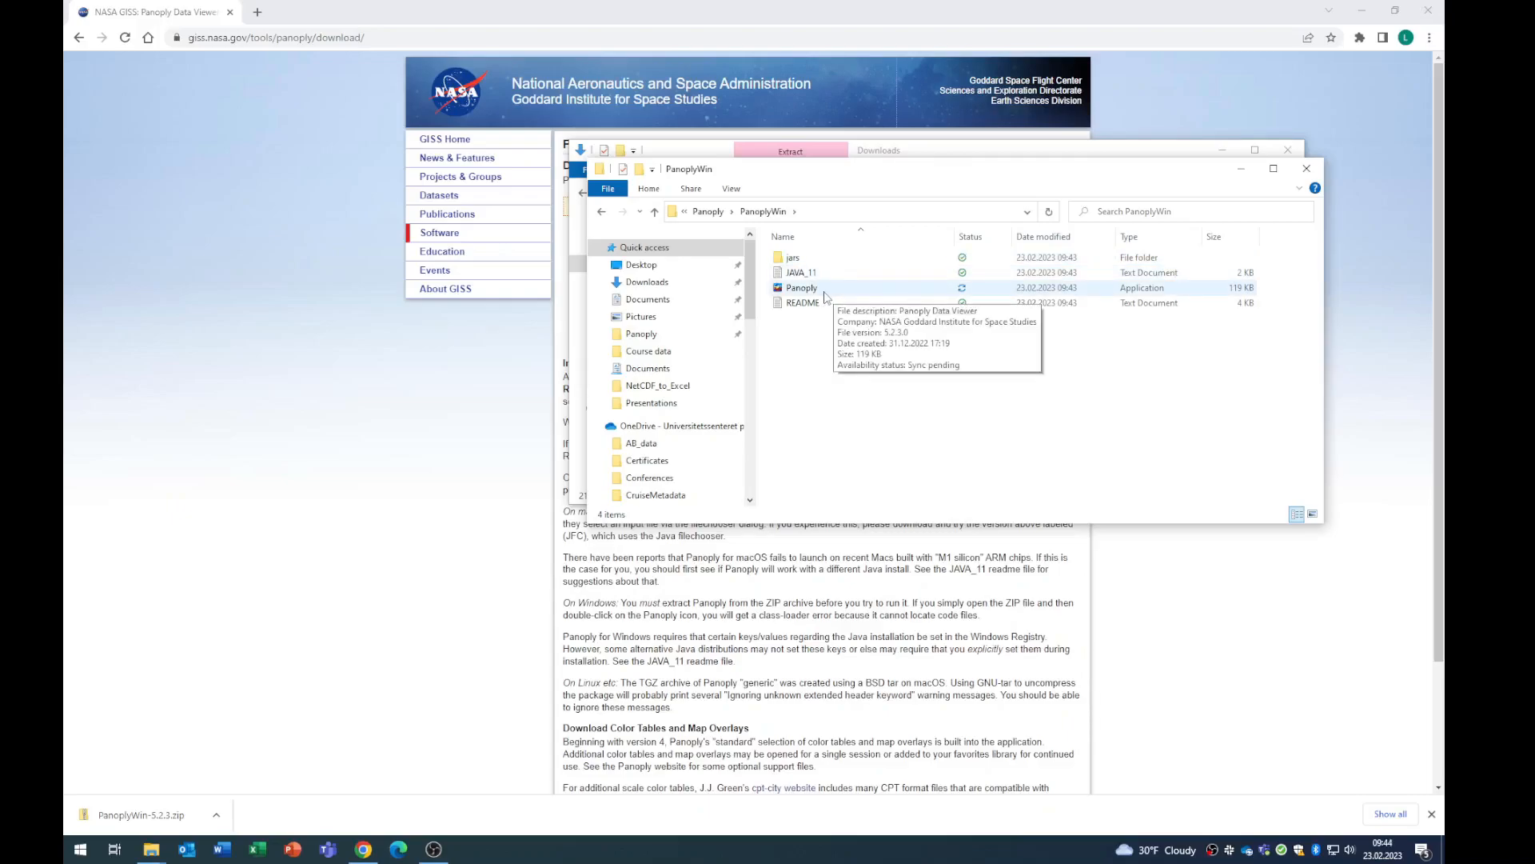
double_click(823, 291)
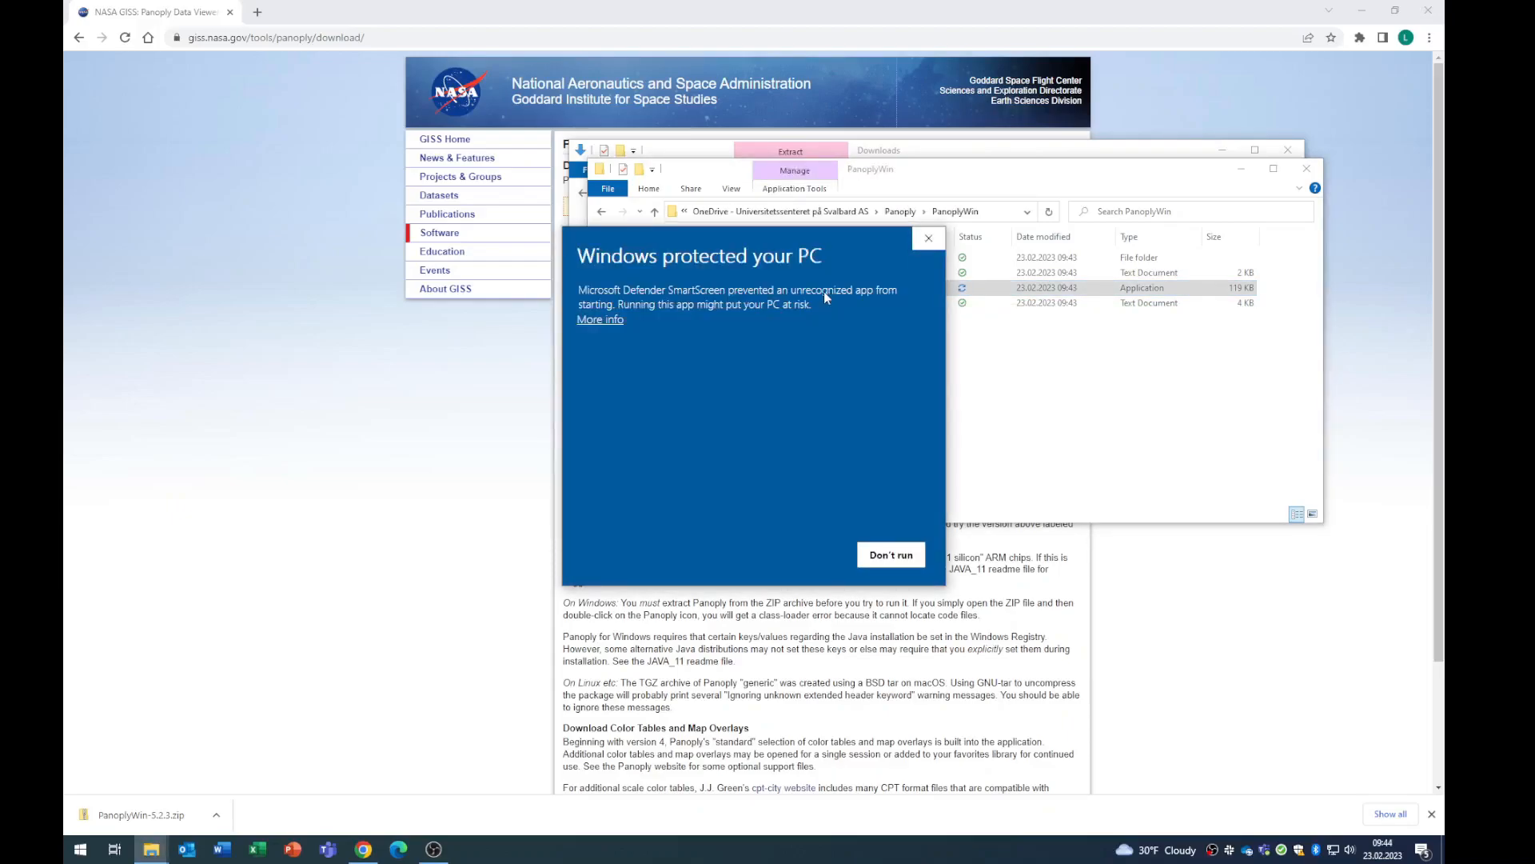
click(615, 320)
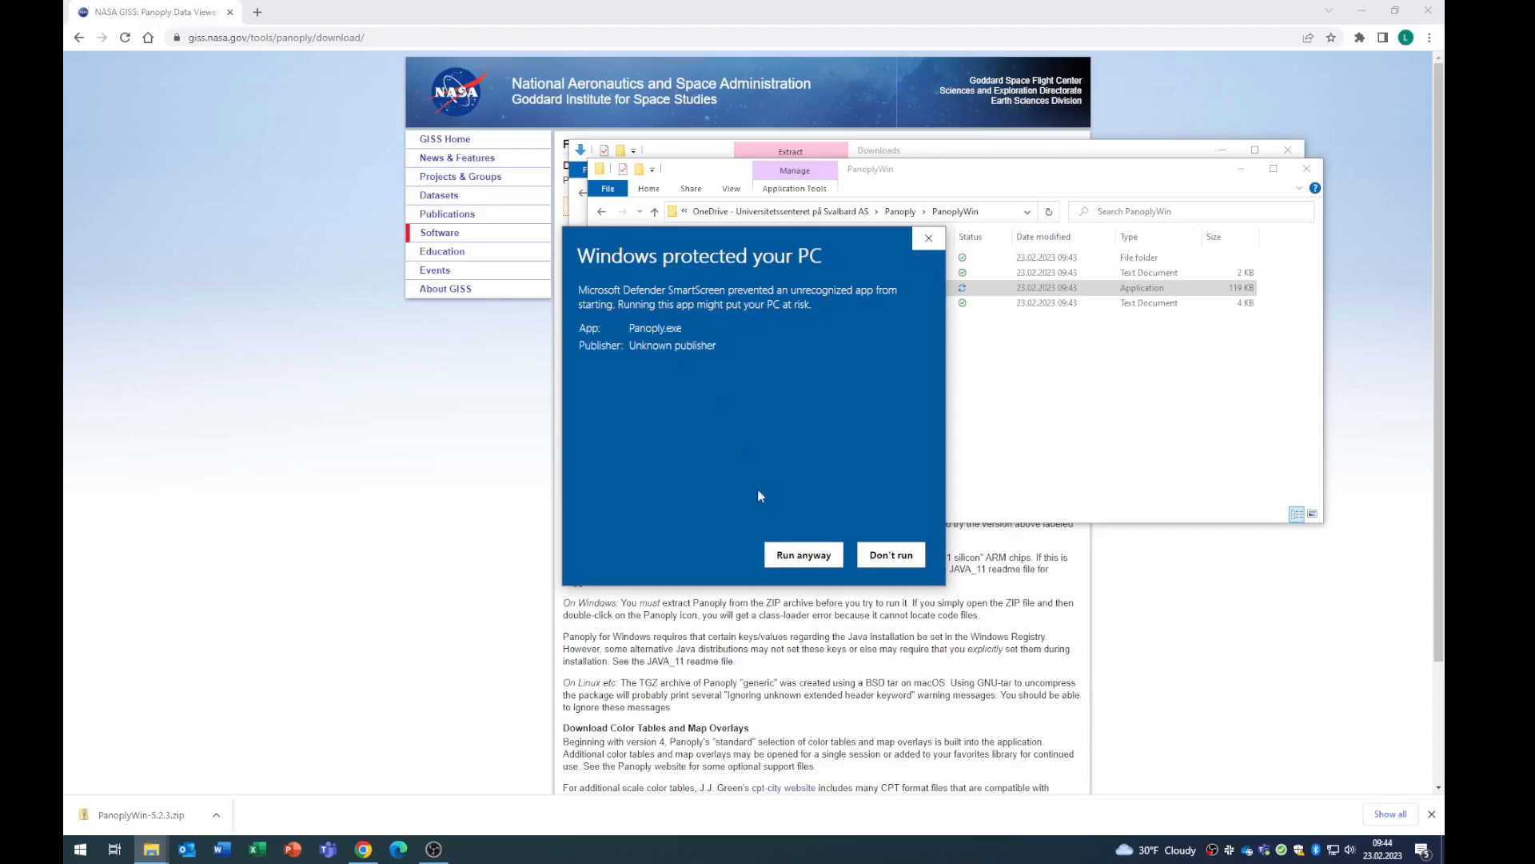
click(786, 560)
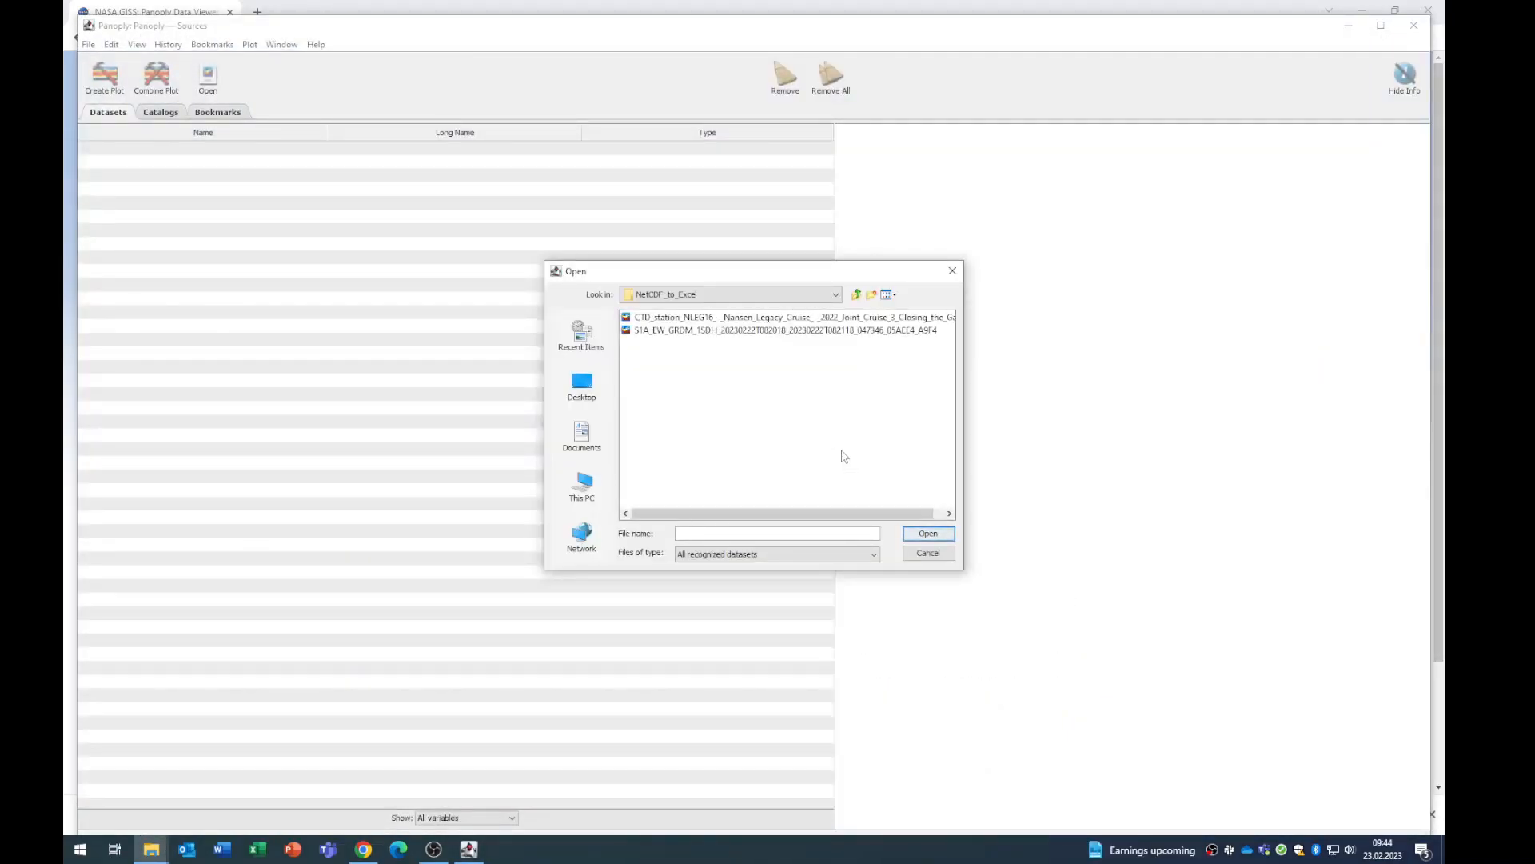
Open the CTD_station_NLEG16 Nansen Legacy cruise dataset from NetCDF_to_Excel, maximize the window and look through the file's metadata
double_click(831, 317)
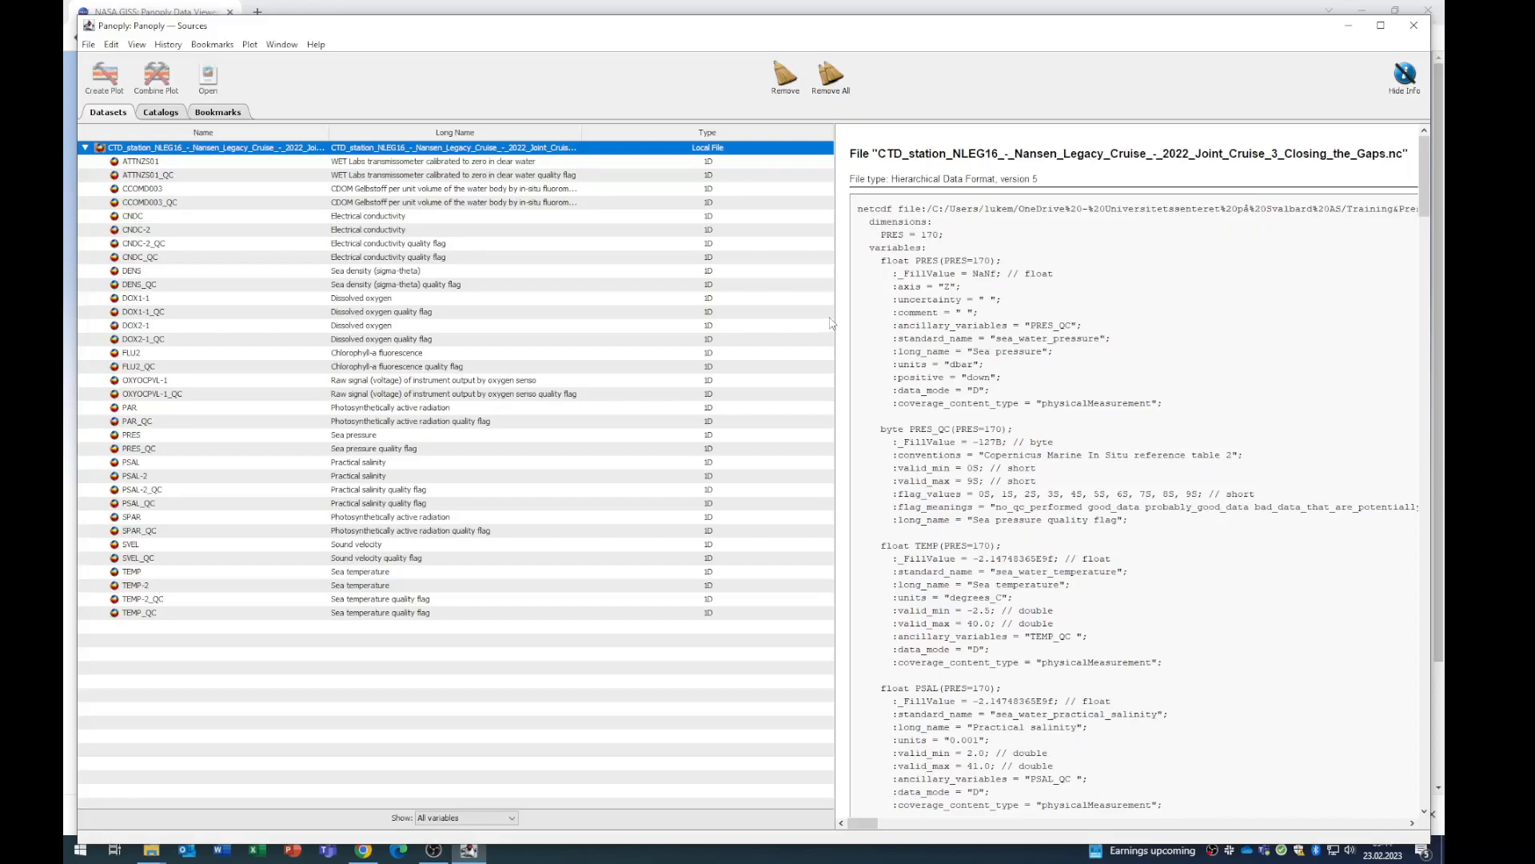
click(1380, 24)
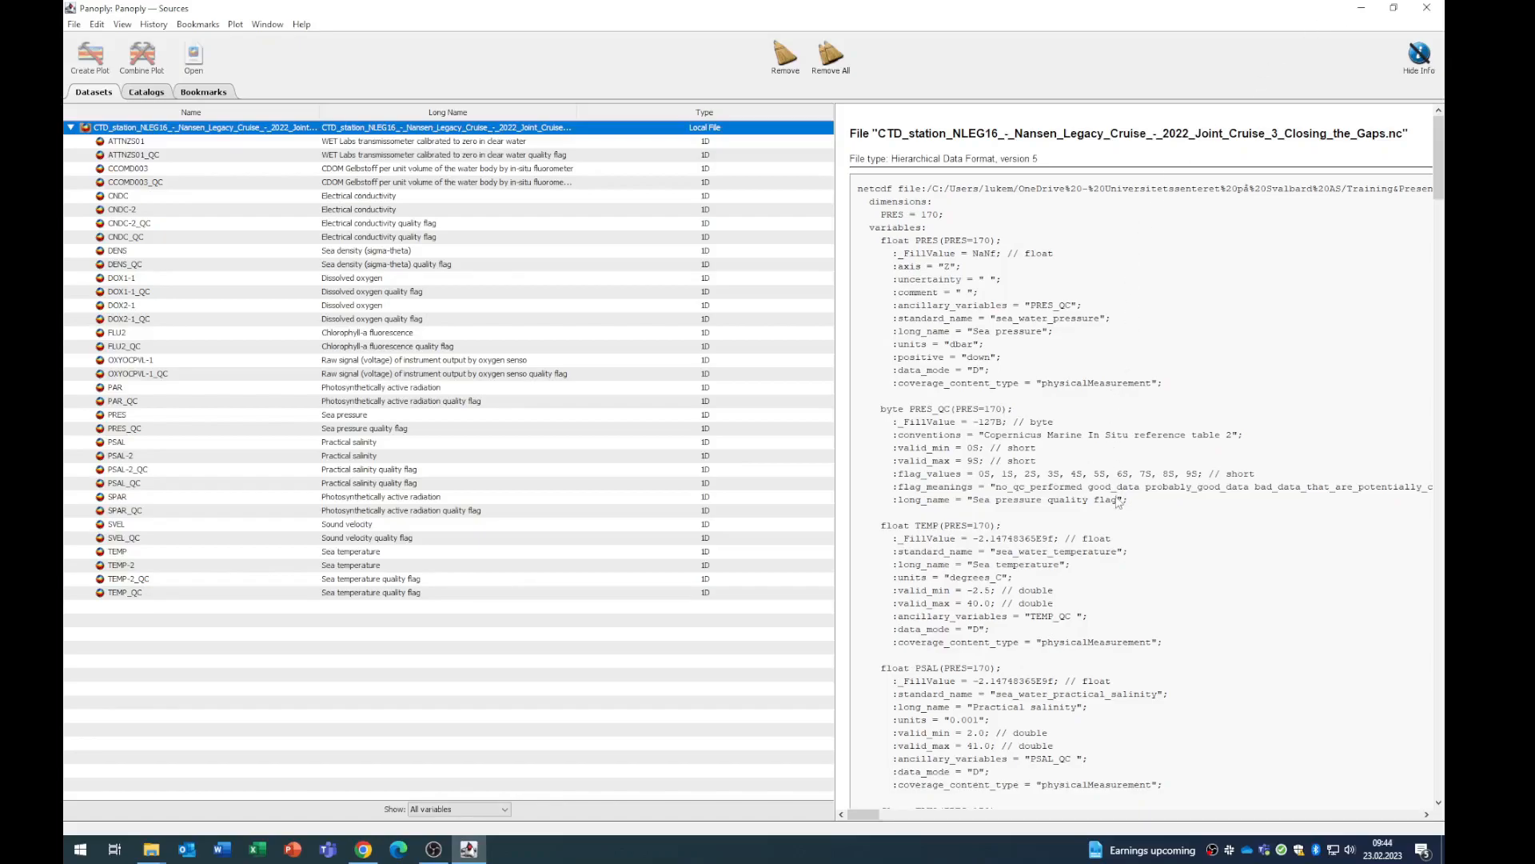
scroll(1117, 501, down, 15)
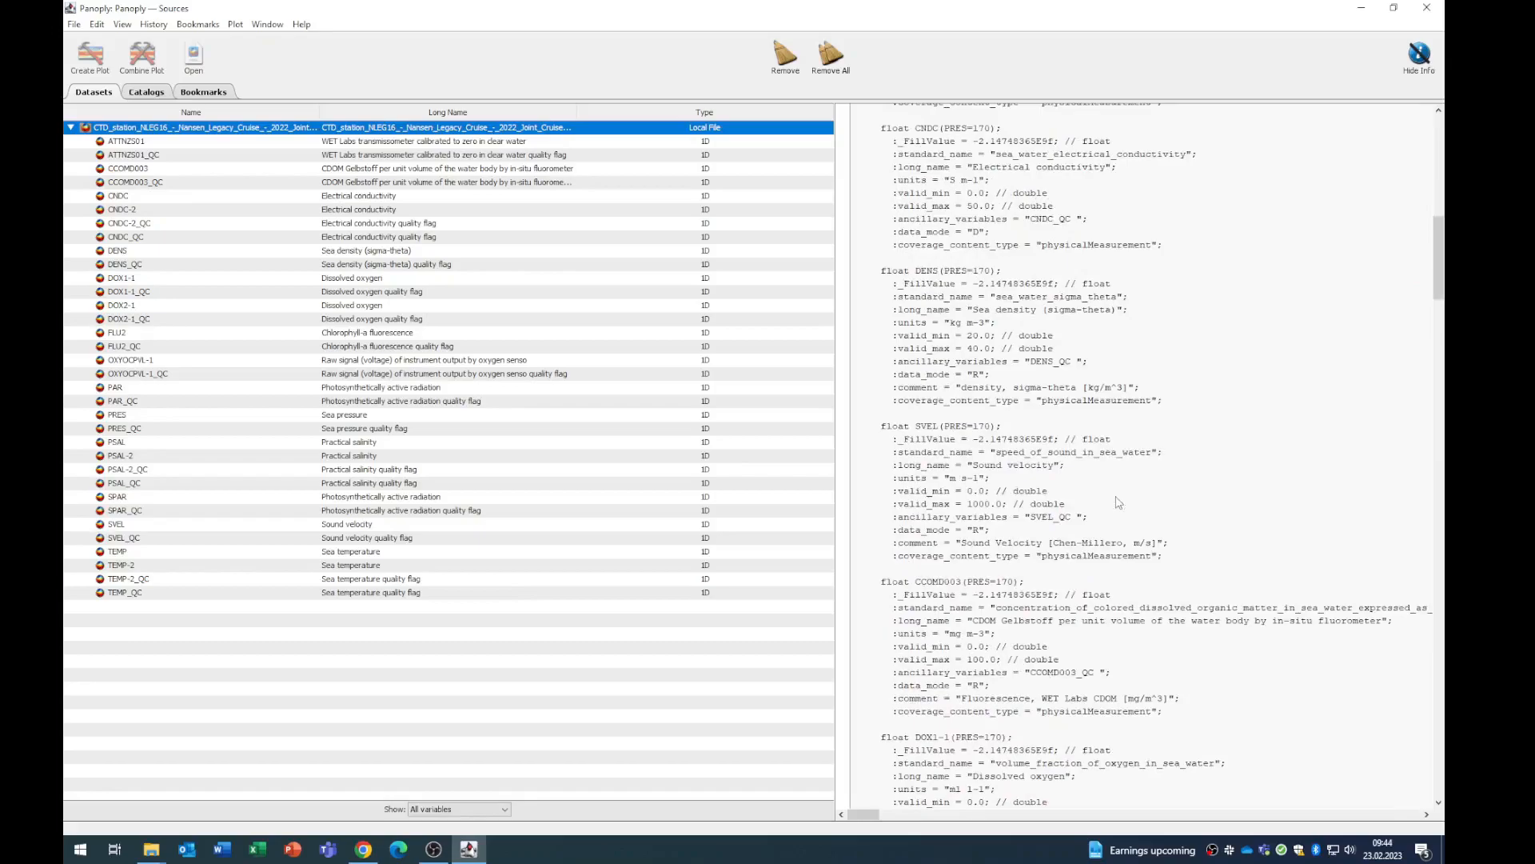
scroll(1117, 501, down, 15)
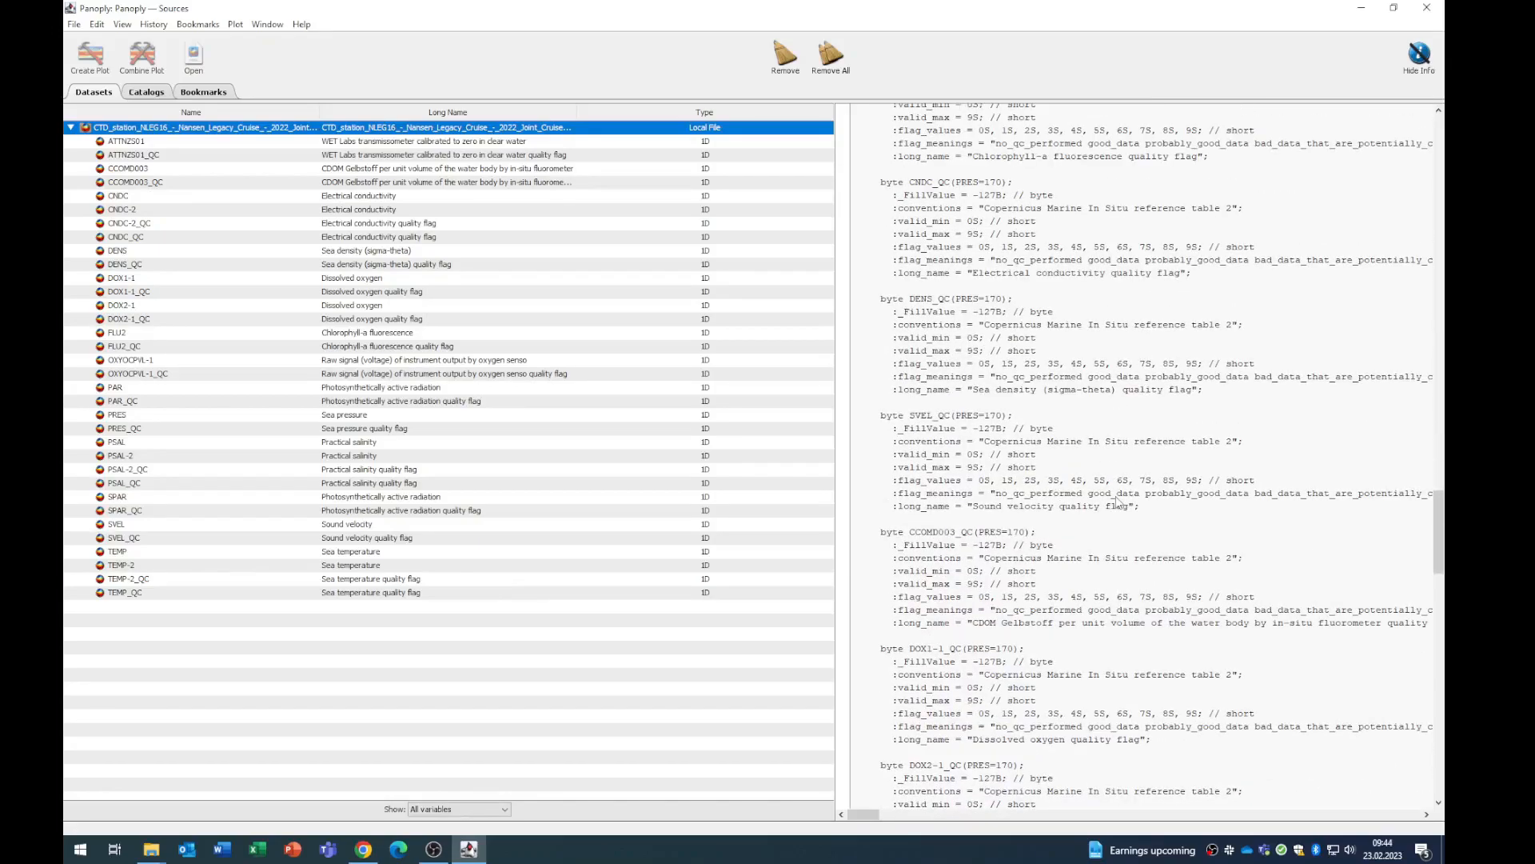
scroll(1117, 501, down, 15)
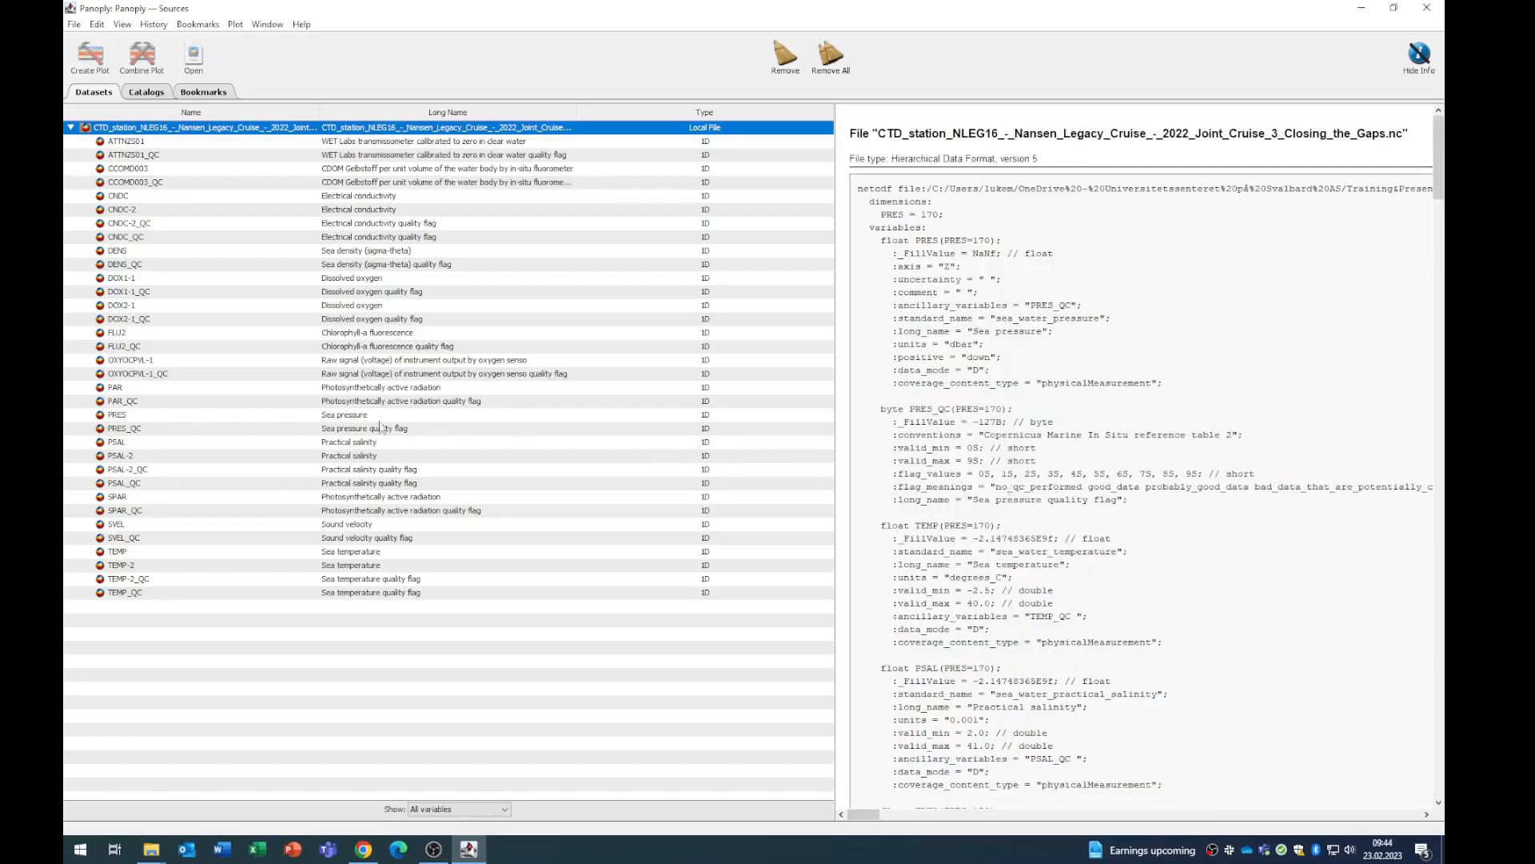
Create a line plot of the TEMP sea temperature variable using PRES for the vertical axis
click(136, 552)
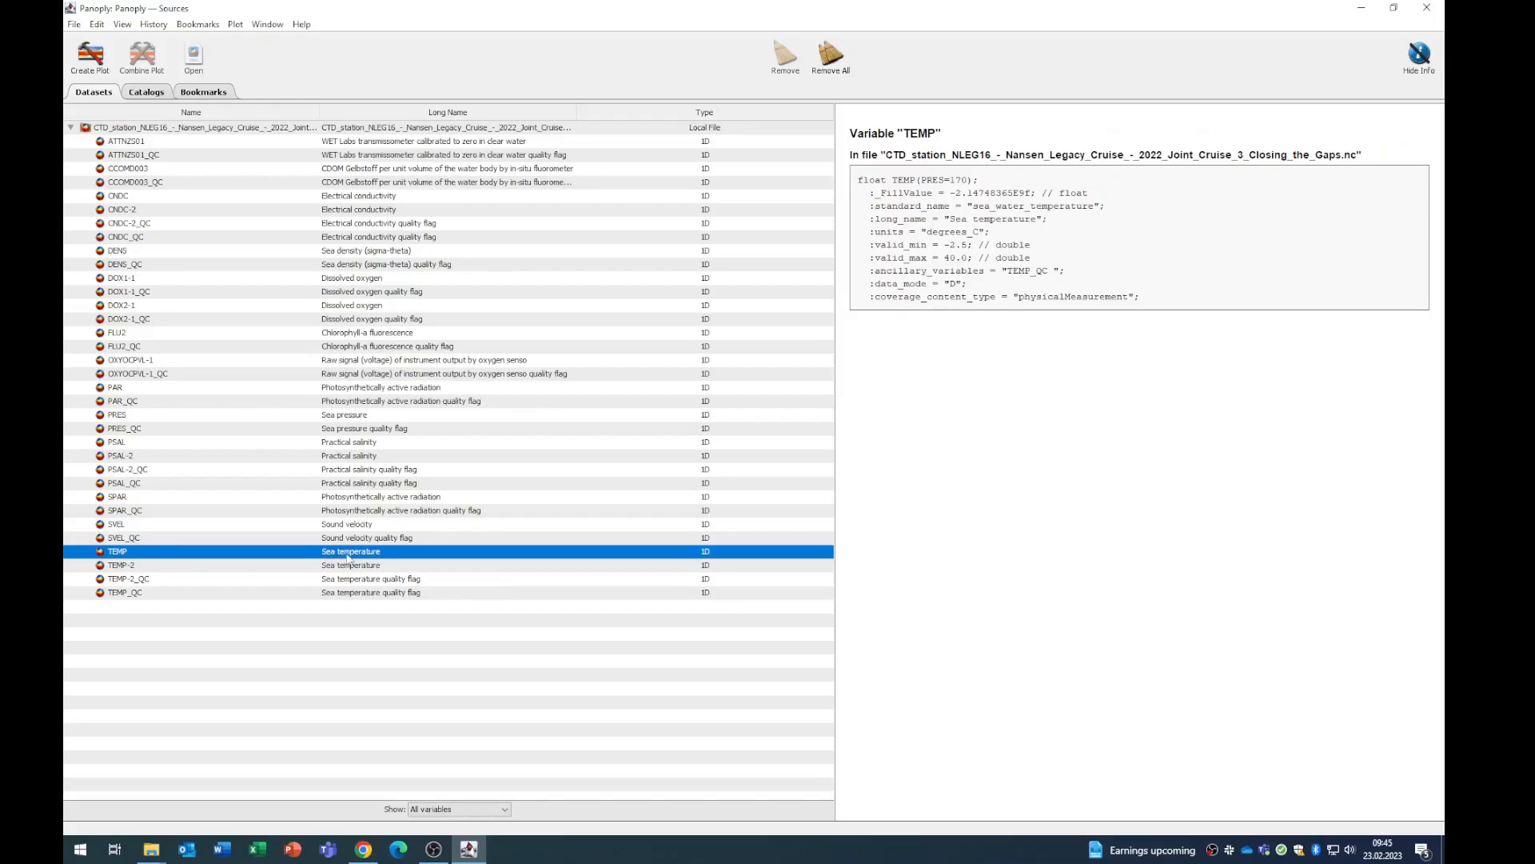
right_click(170, 557)
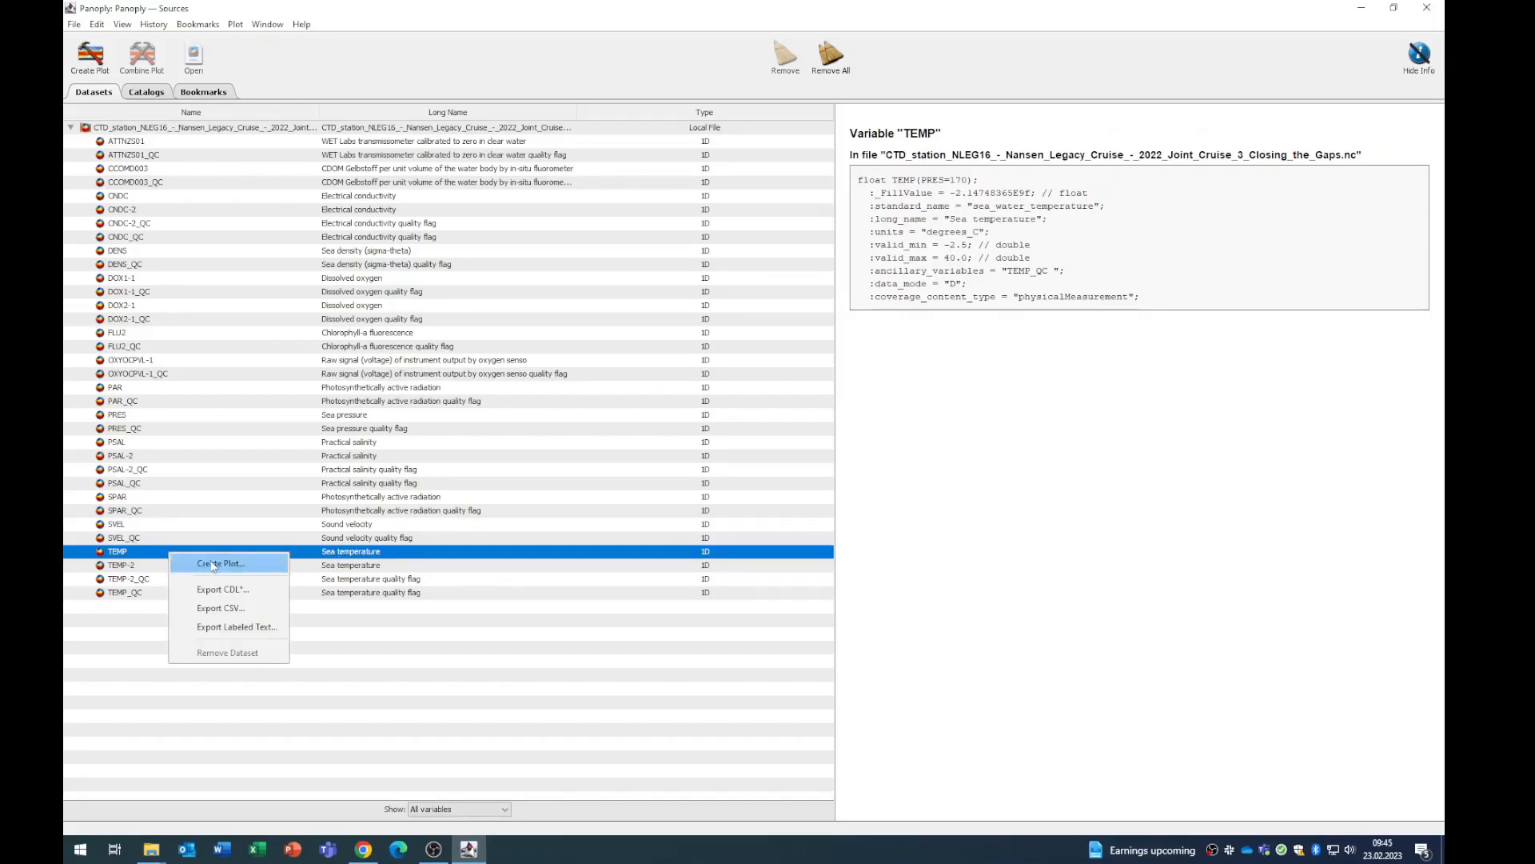
click(246, 564)
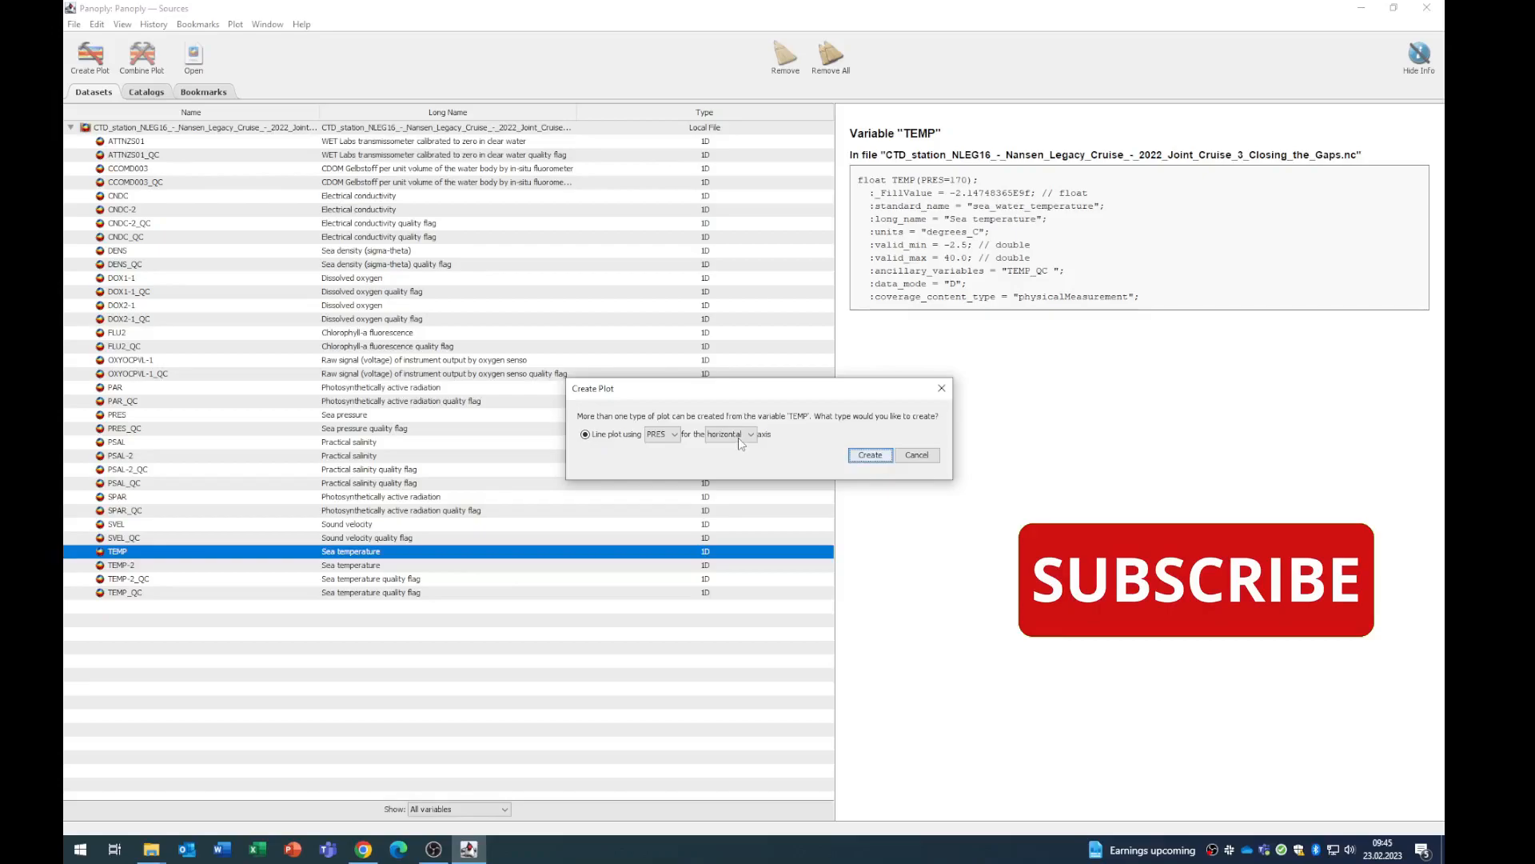
click(735, 444)
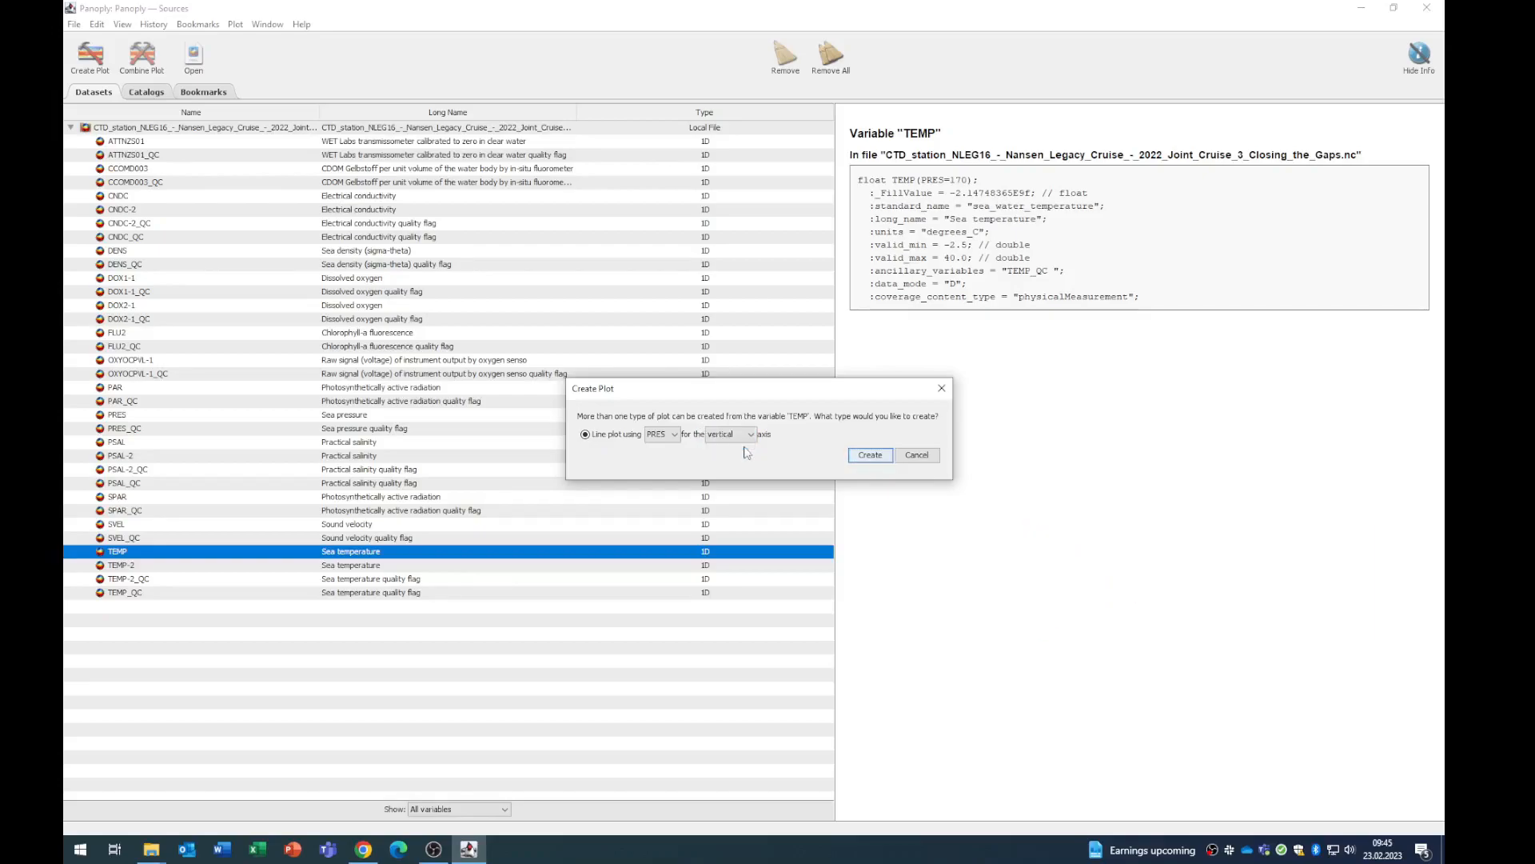
click(870, 455)
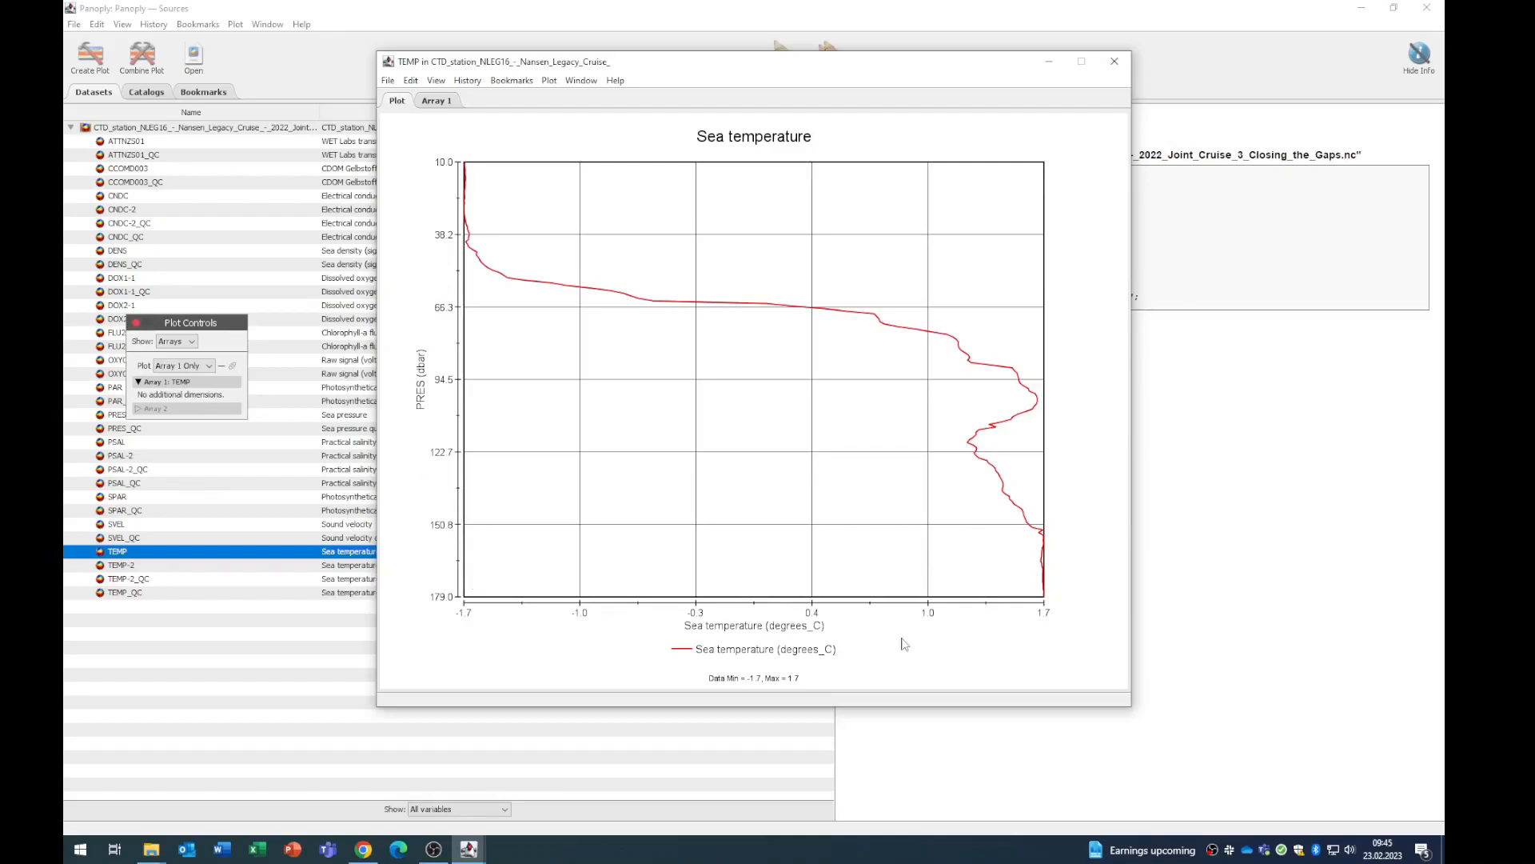
Examine the sea temperature values in the plot's data array, and close the plot window
click(436, 103)
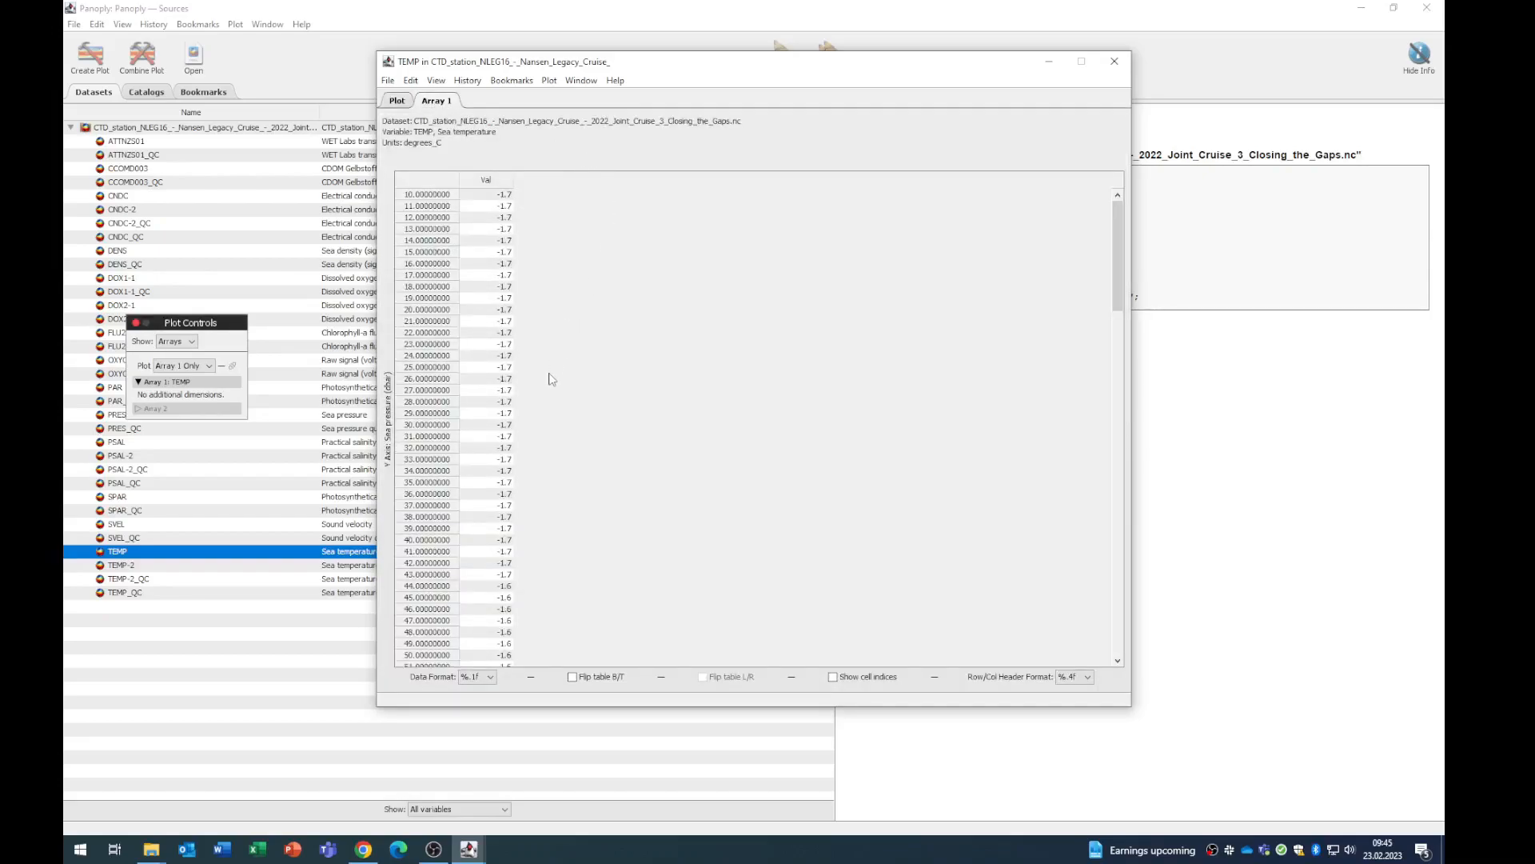
scroll(549, 379, down, 5)
scroll(549, 378, down, 5)
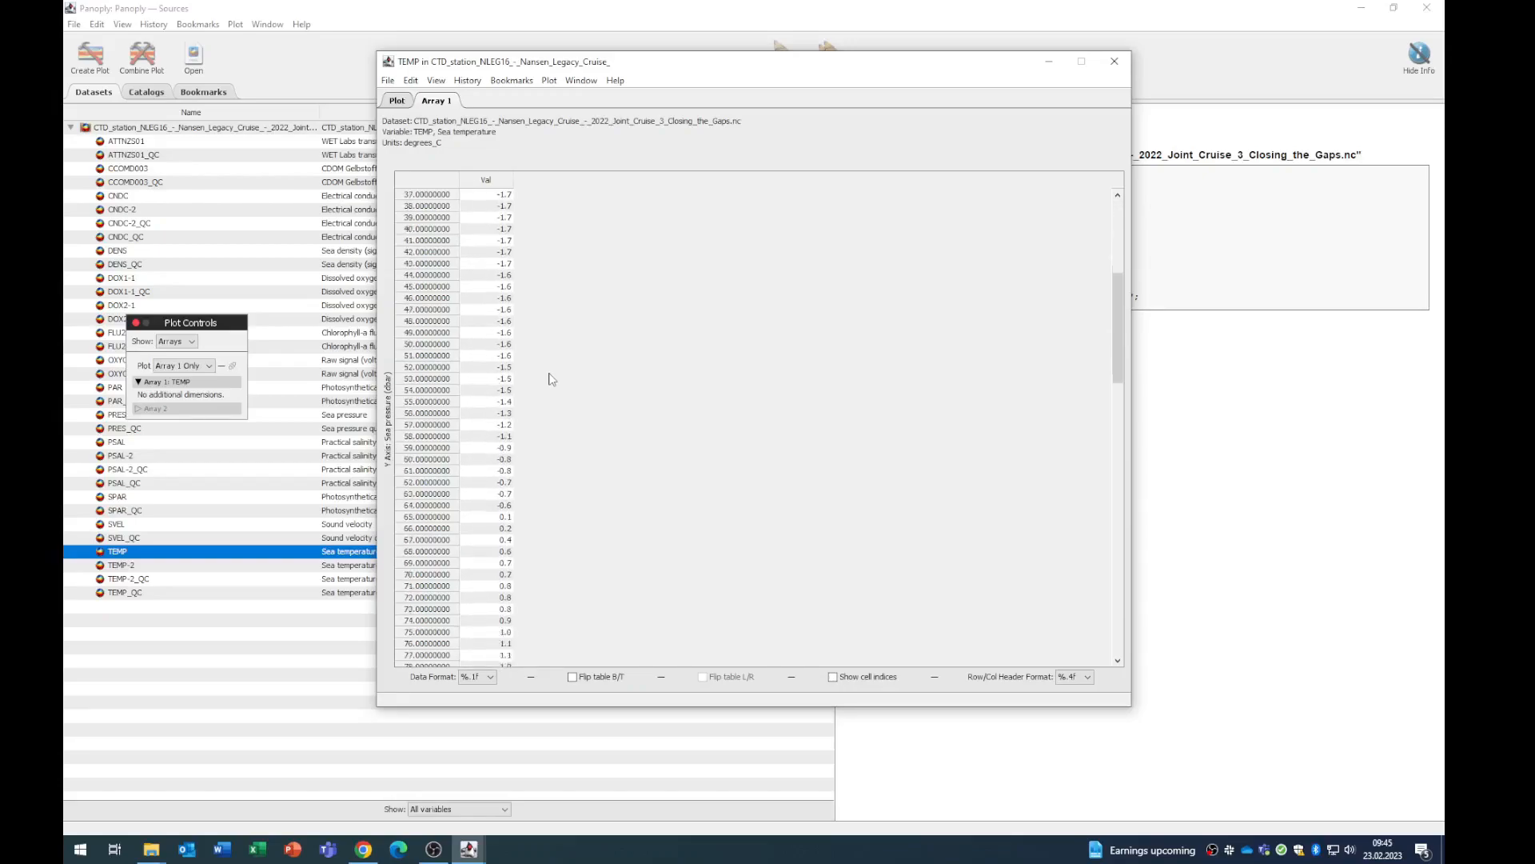
scroll(549, 379, down, 5)
click(1115, 62)
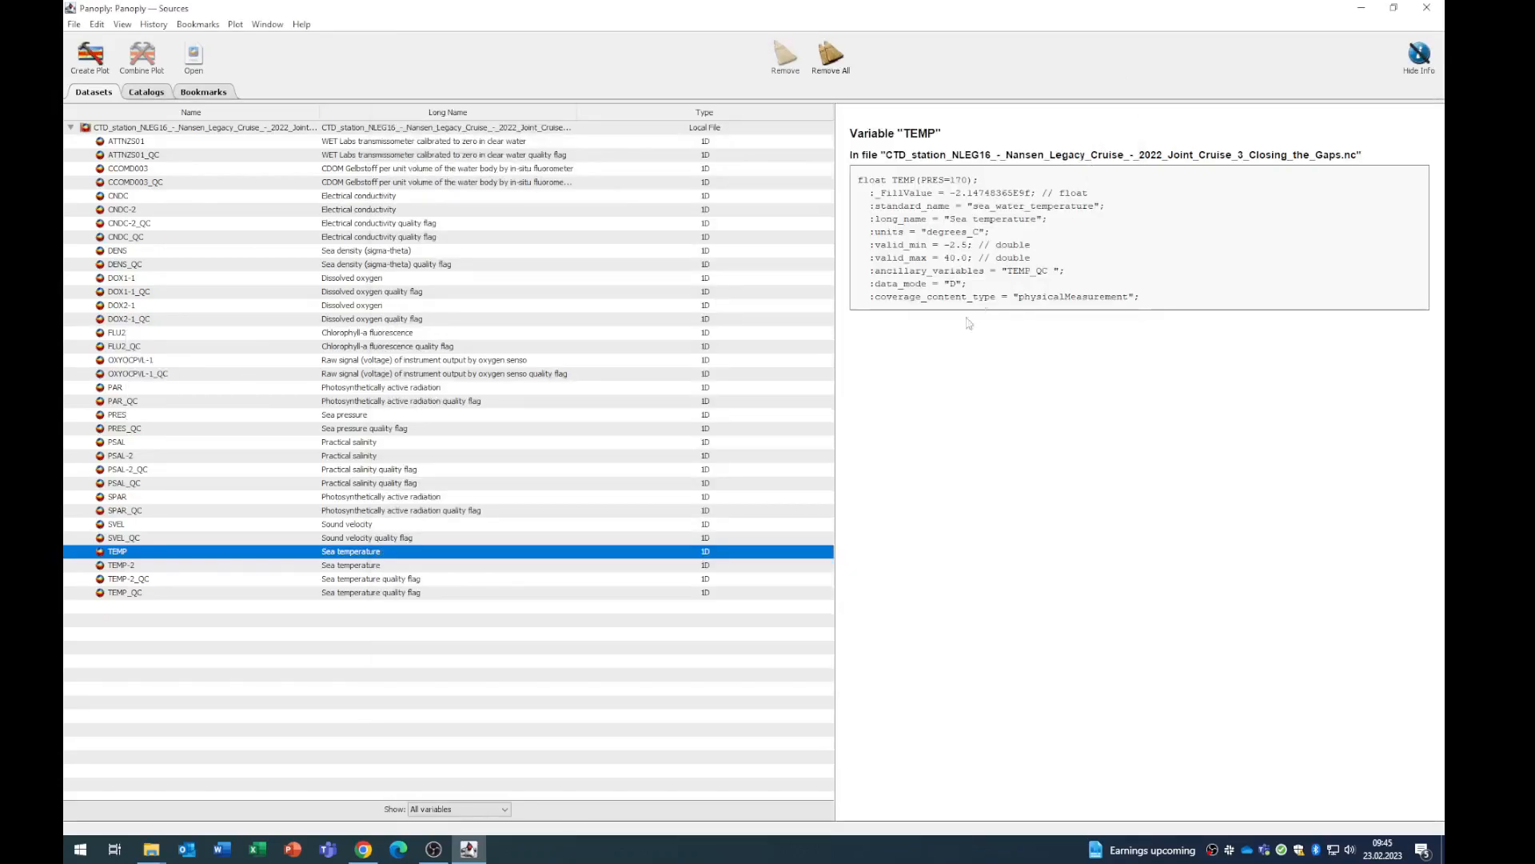
Export the TEMP variable as the CSV file TEMP.csv in the NetCDF_to_Excel folder
right_click(452, 559)
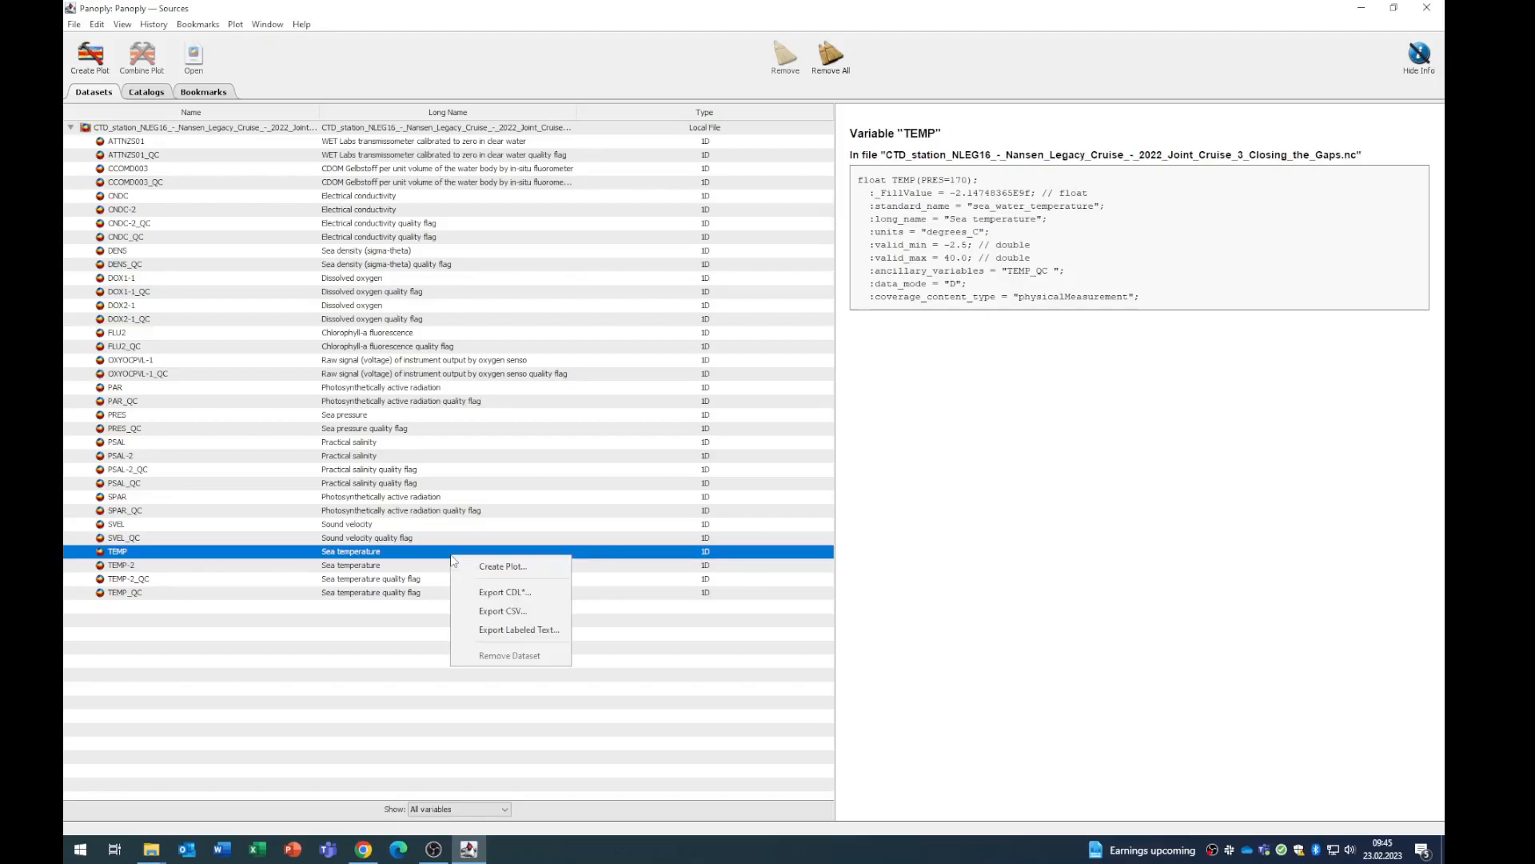
click(543, 612)
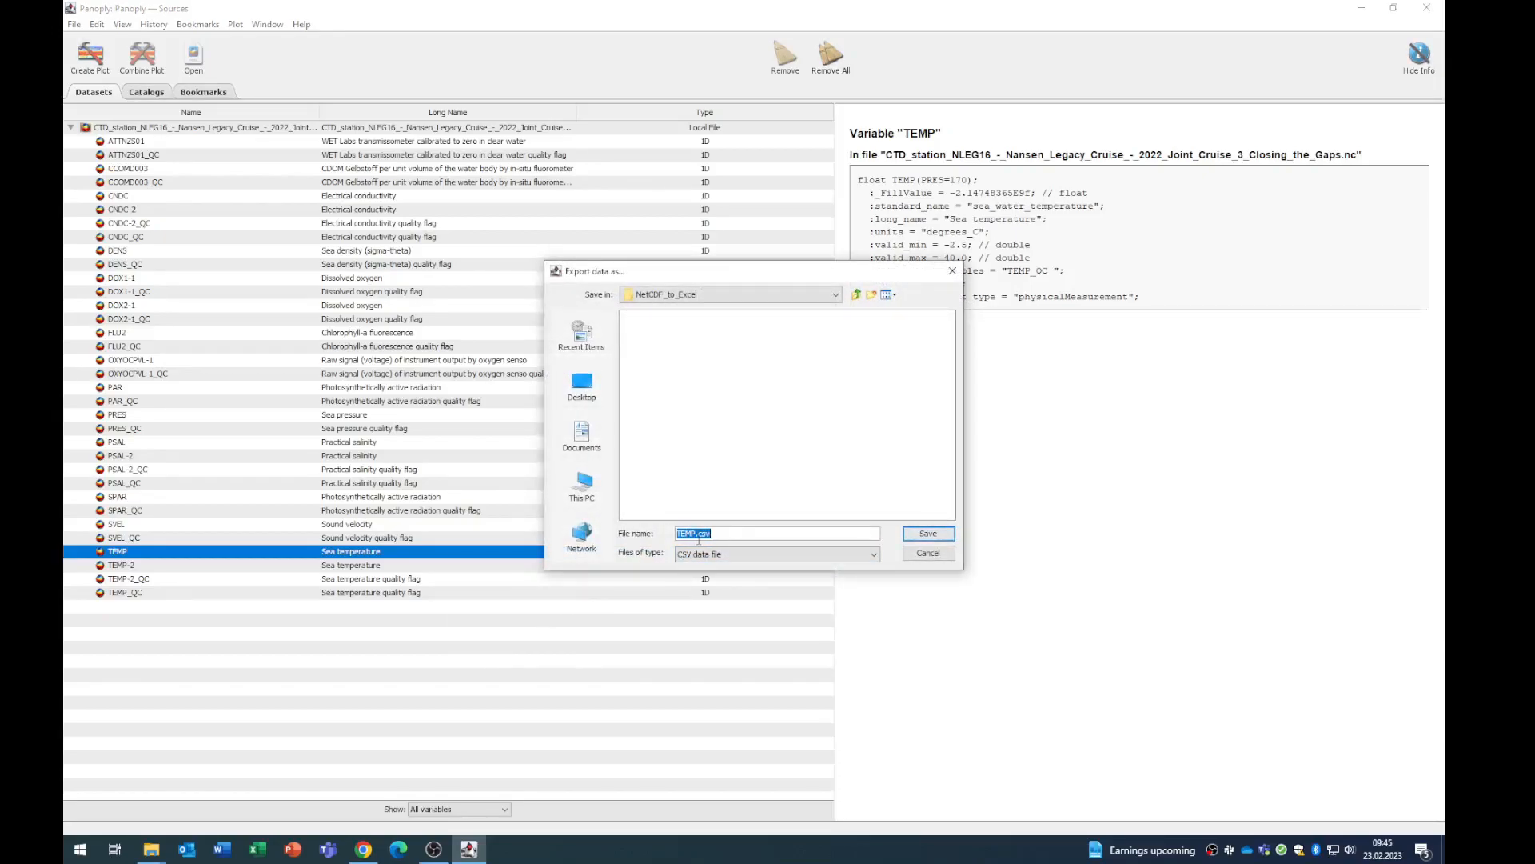
click(912, 541)
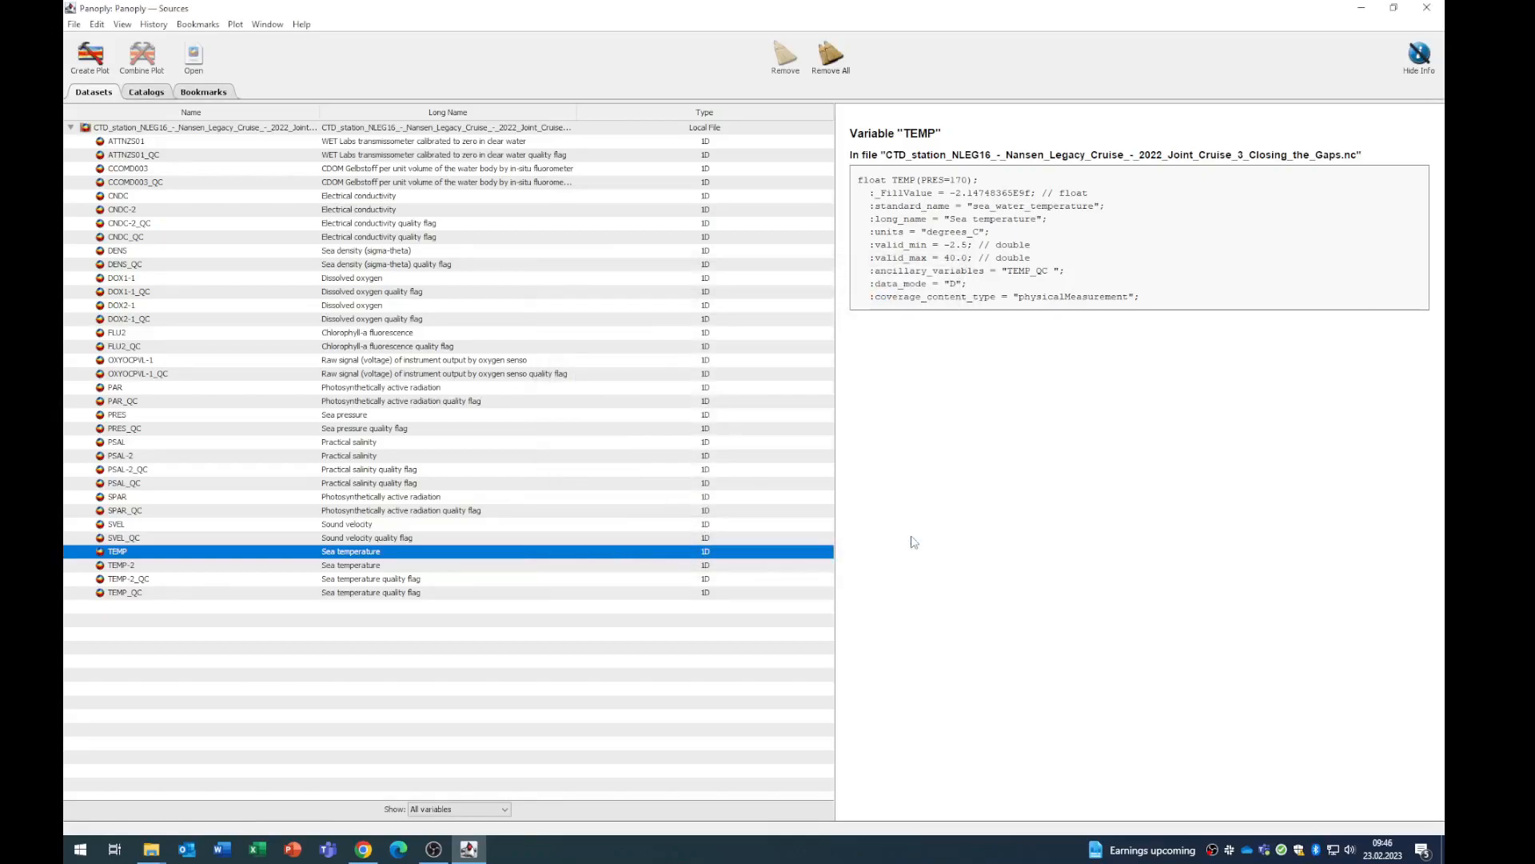
Switch to Excel and import TEMP.csv into the blank workbook with comma as the delimiter
click(259, 850)
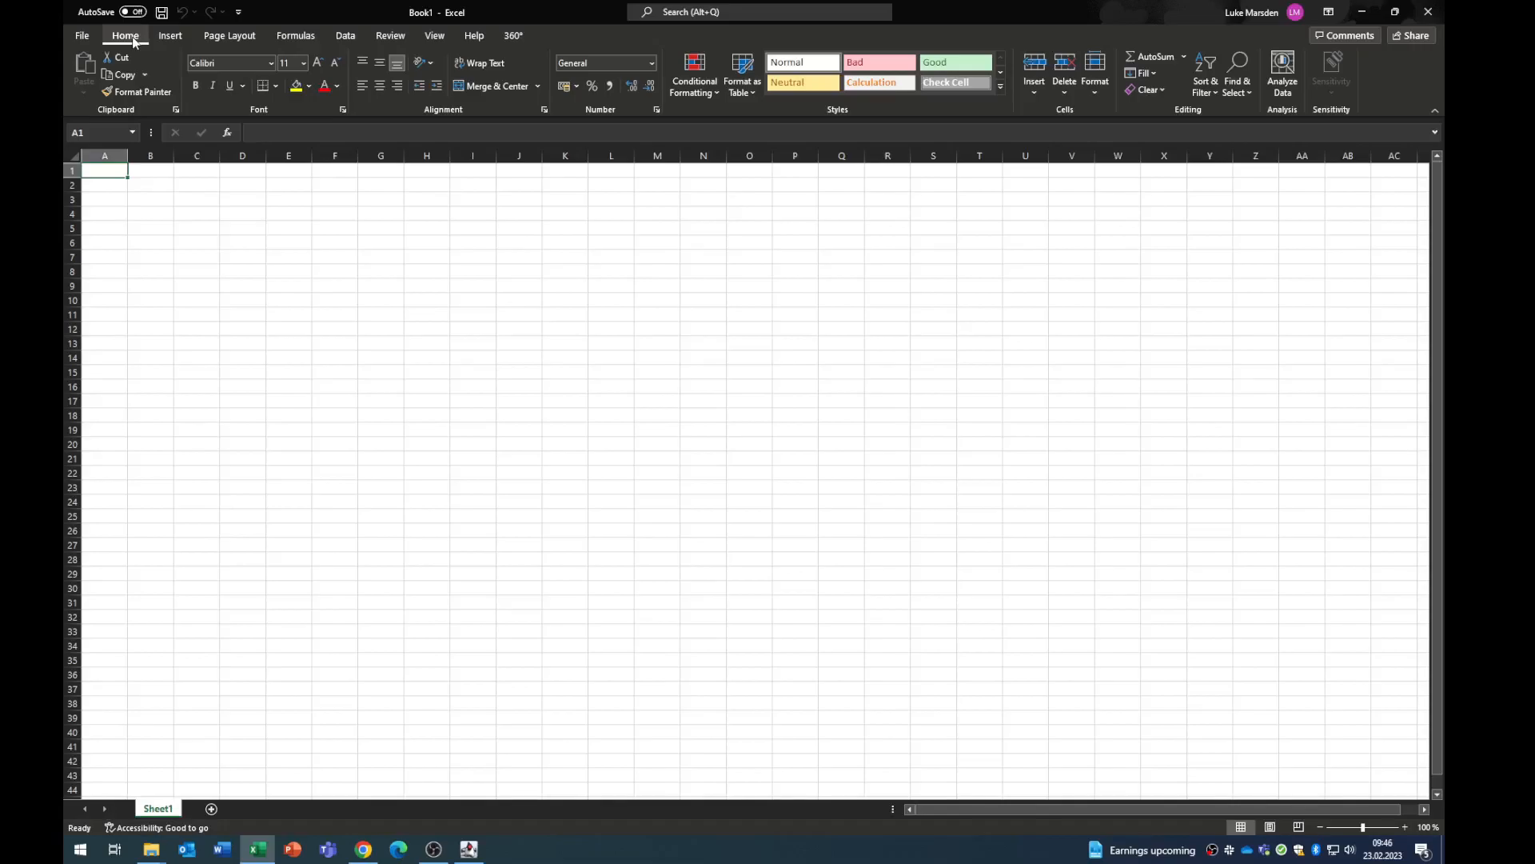
click(347, 37)
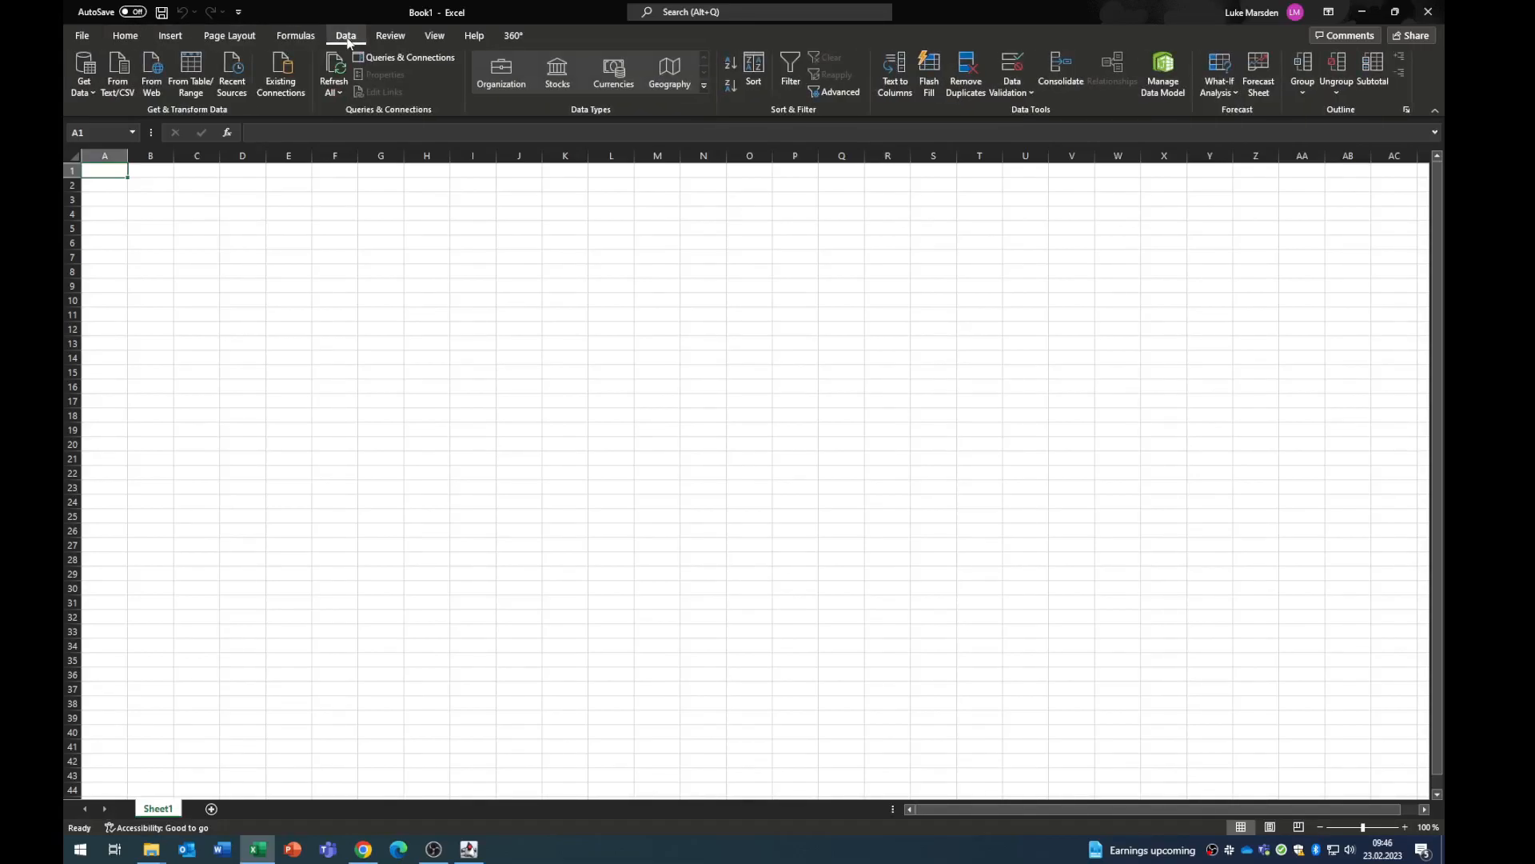
click(123, 94)
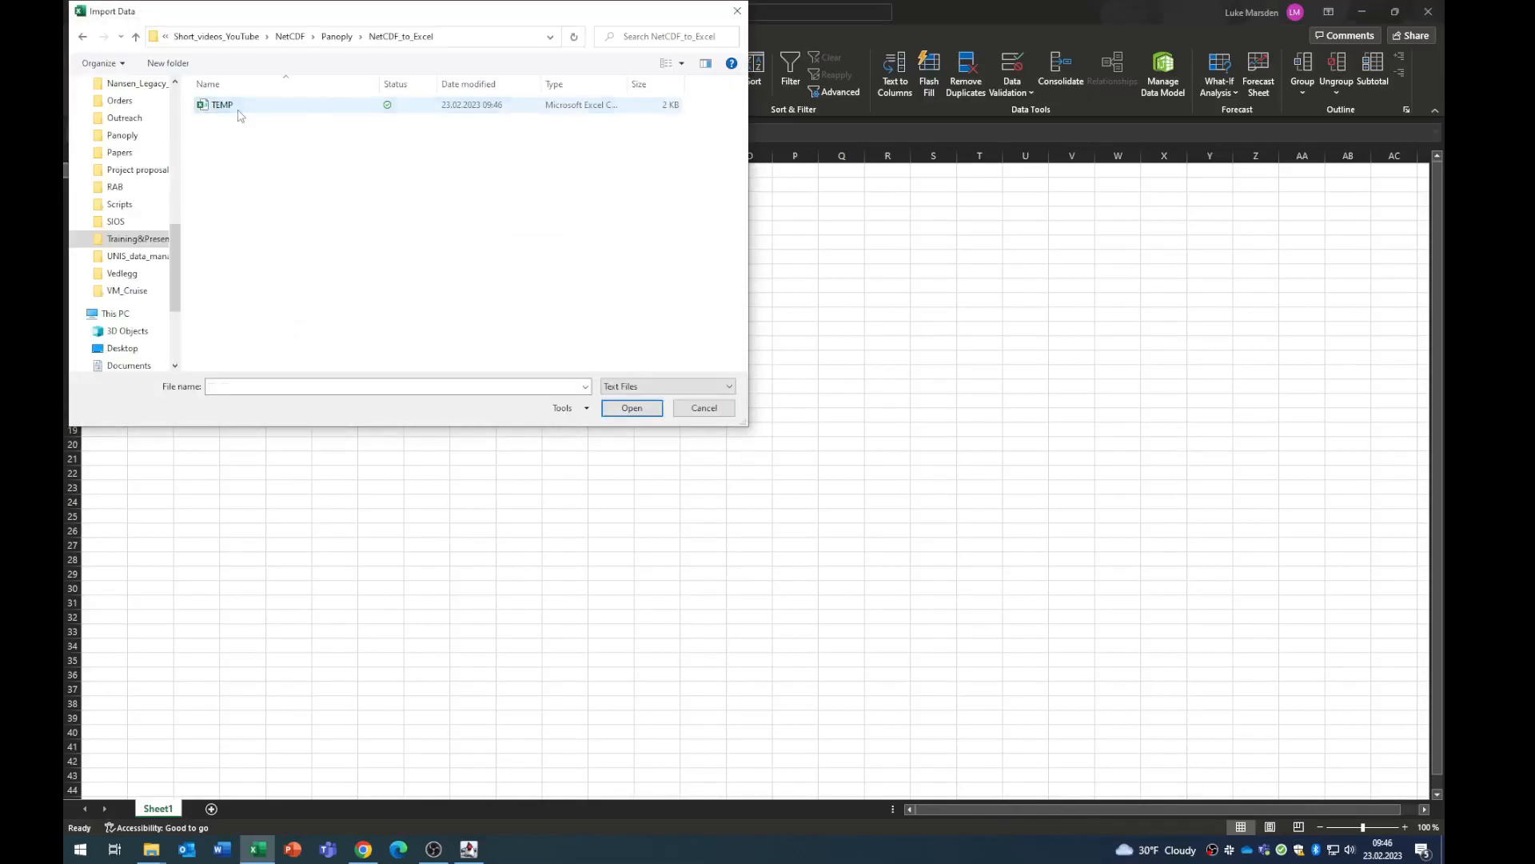
double_click(238, 115)
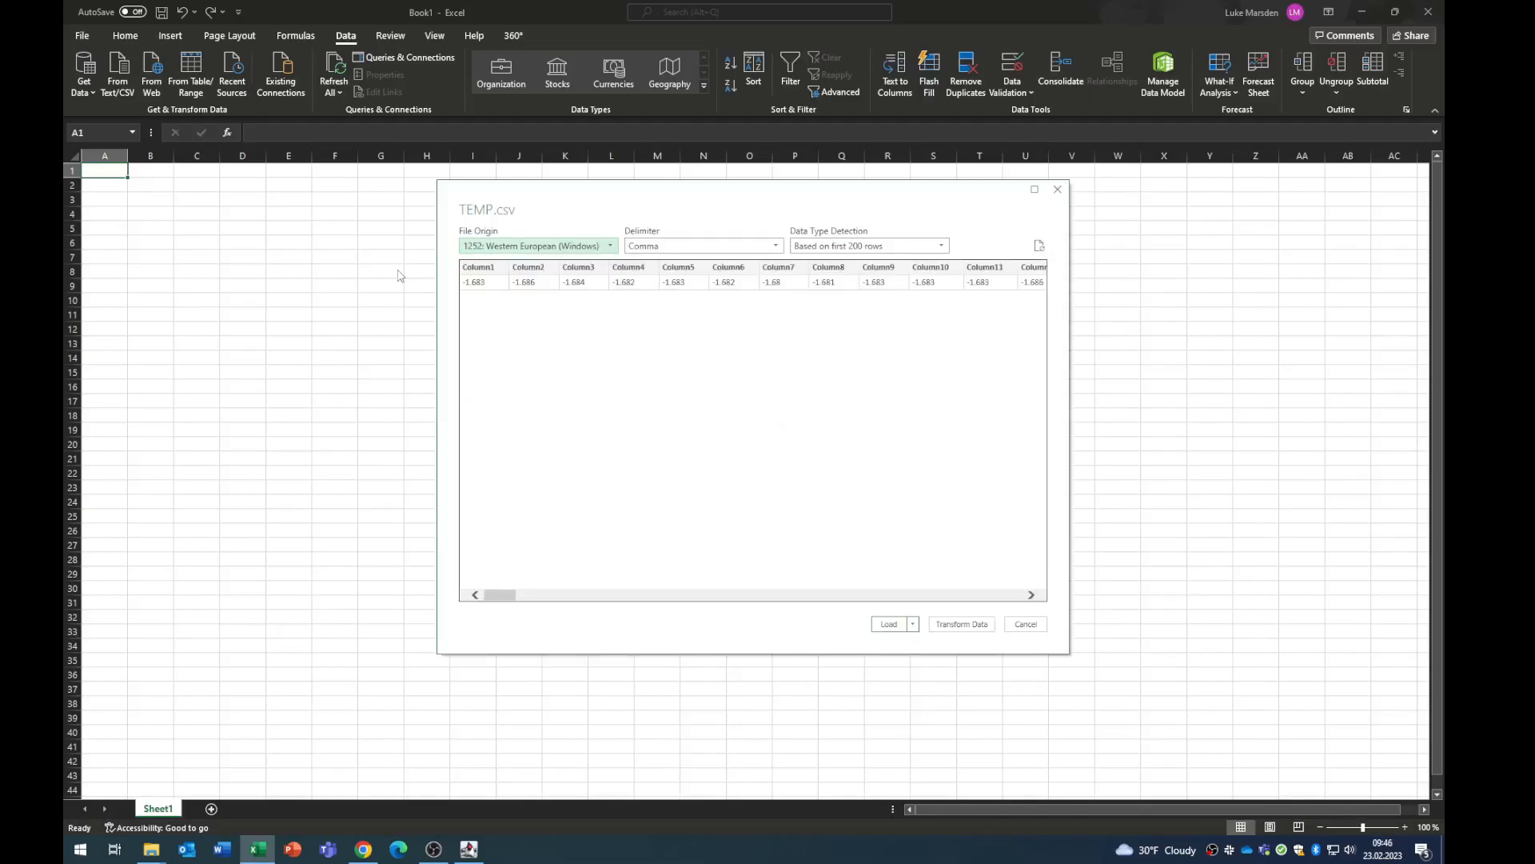
click(887, 624)
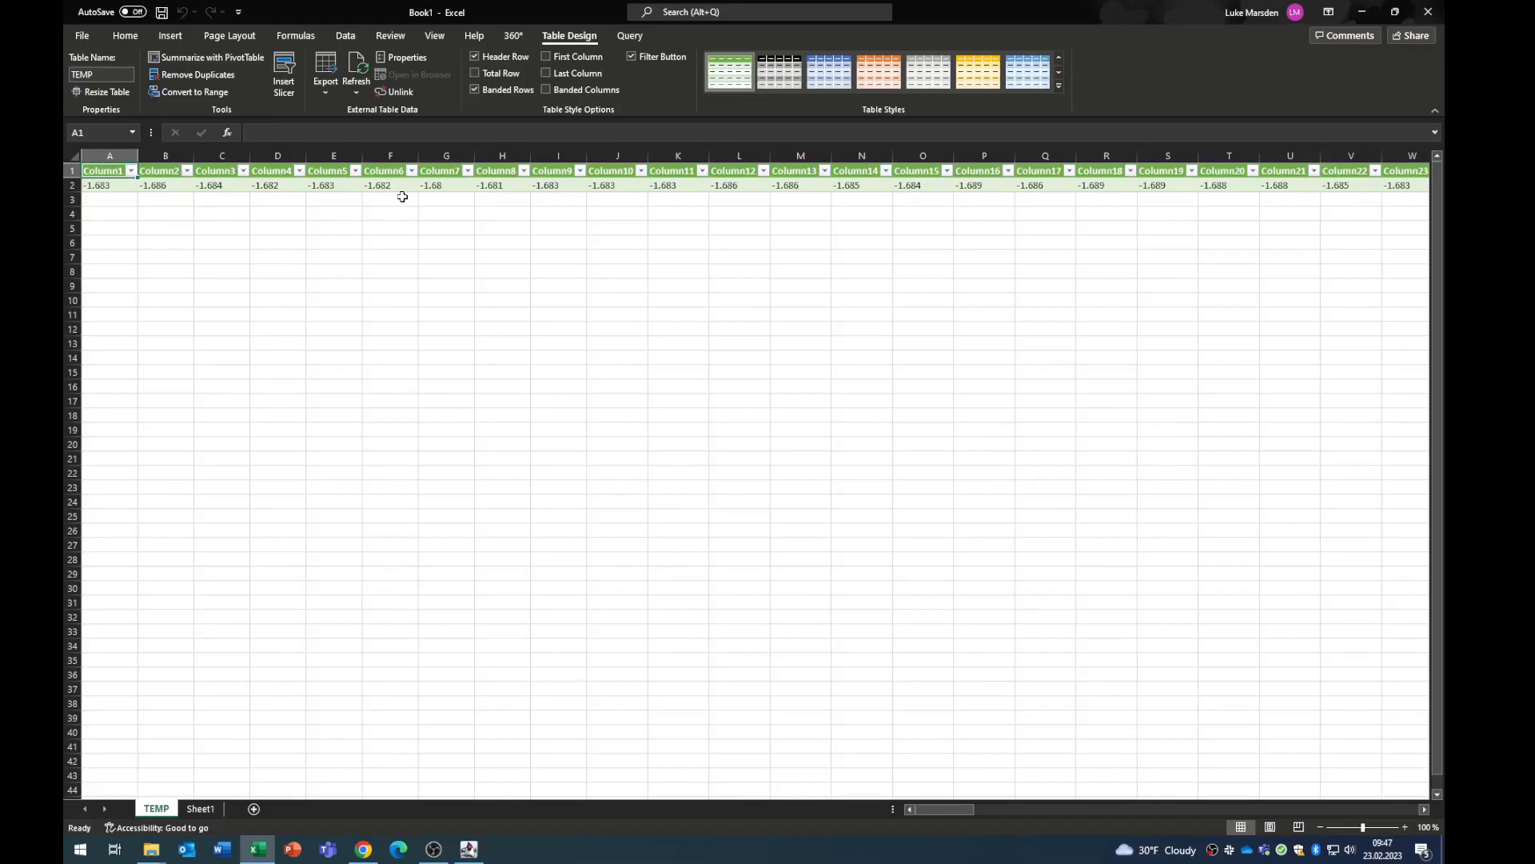
Switch back to Panoply to check which dimension TEMP depends on, and view the PRES variable's metadata
click(470, 851)
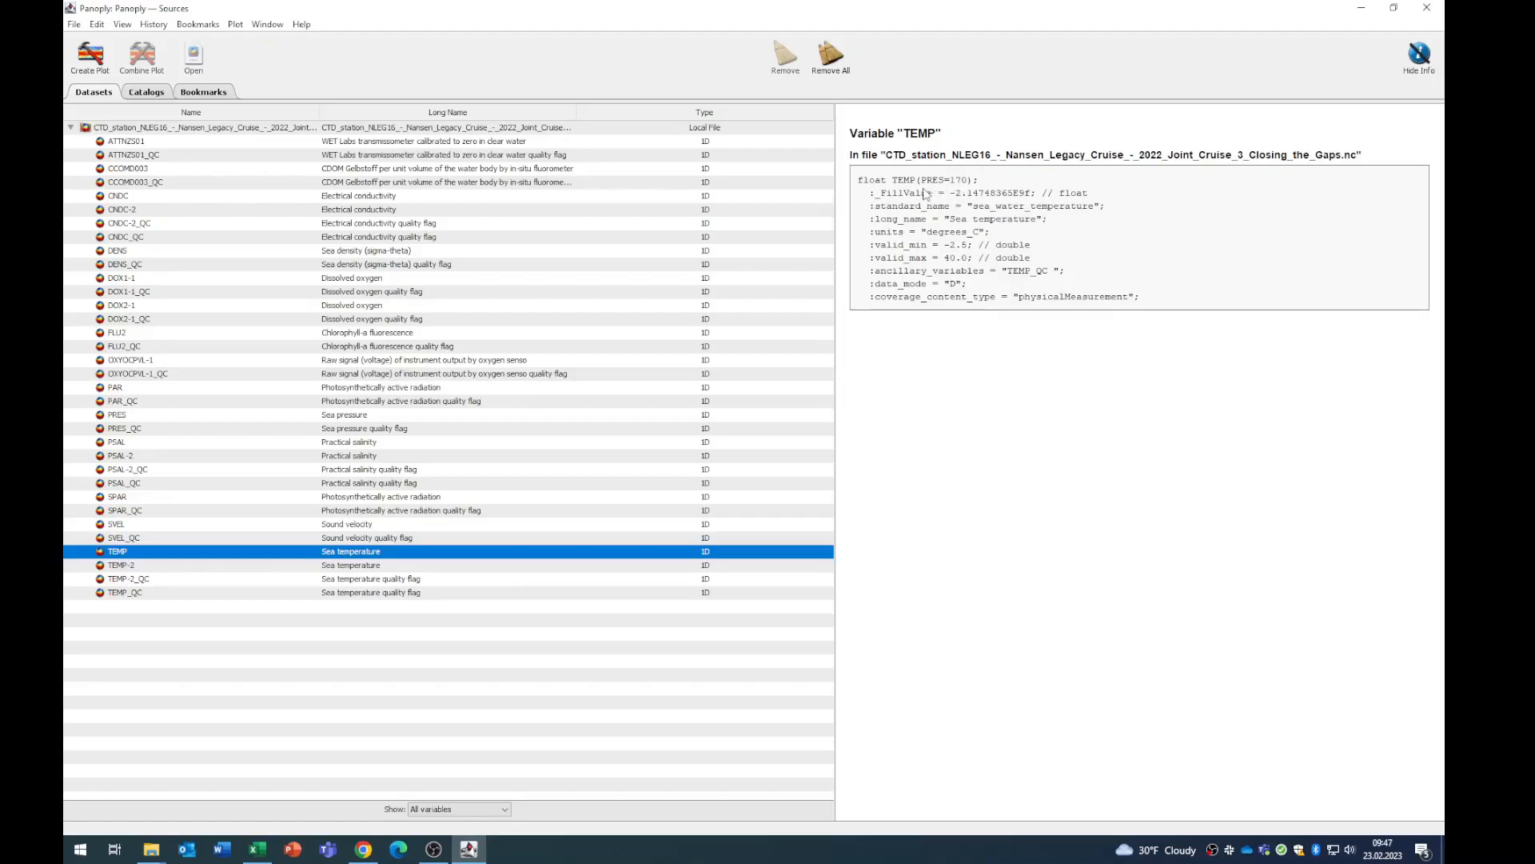
drag(921, 181, 949, 188)
click(964, 335)
click(161, 417)
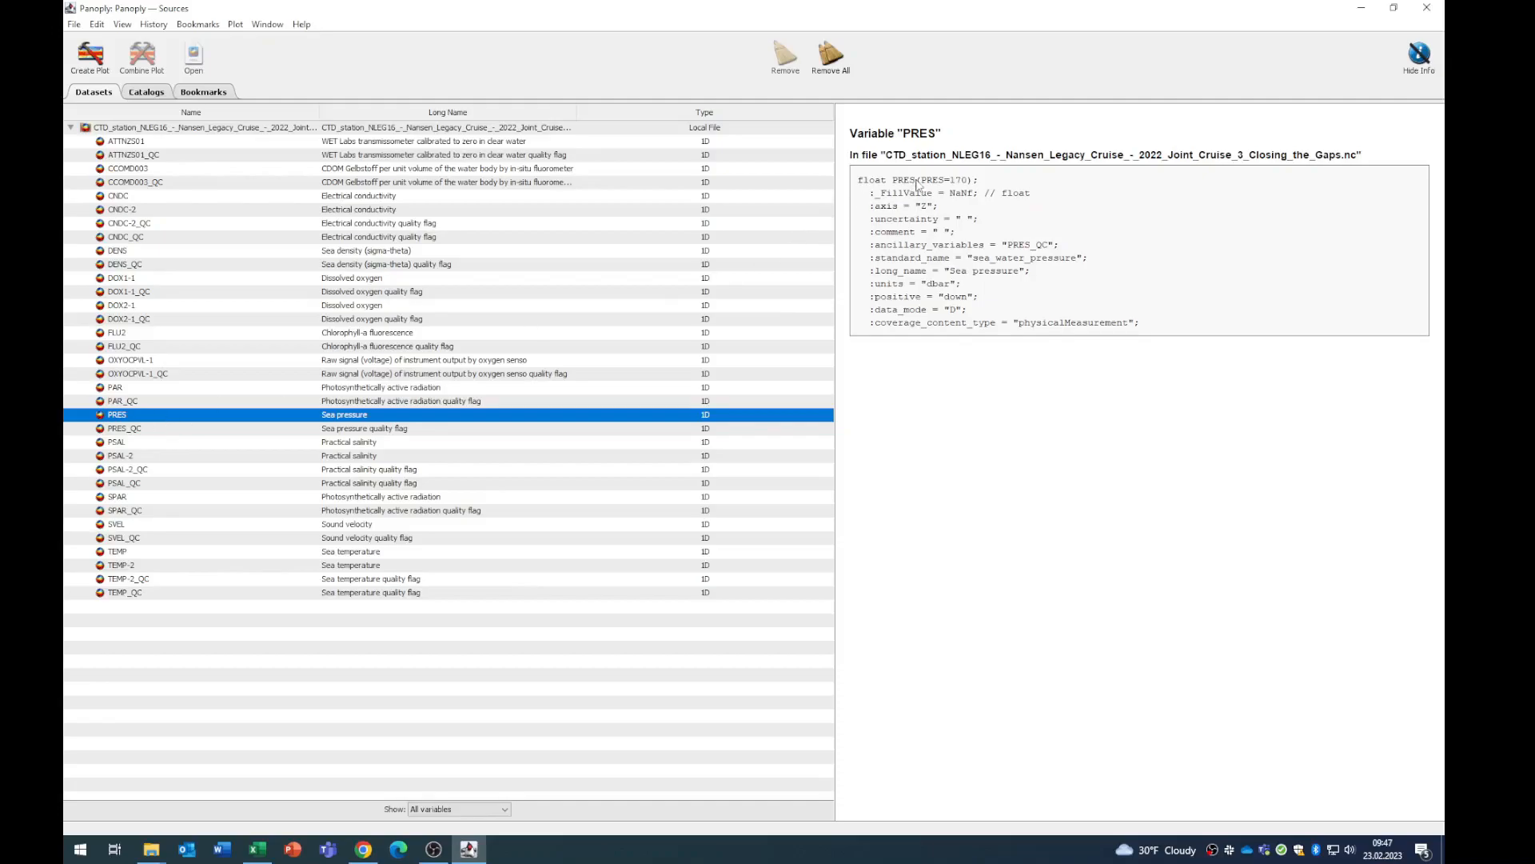
Check the PRES variable's dimension, and export PRES as the CSV file PRES.csv in the NetCDF_to_Excel folder
drag(921, 181, 968, 183)
right_click(247, 416)
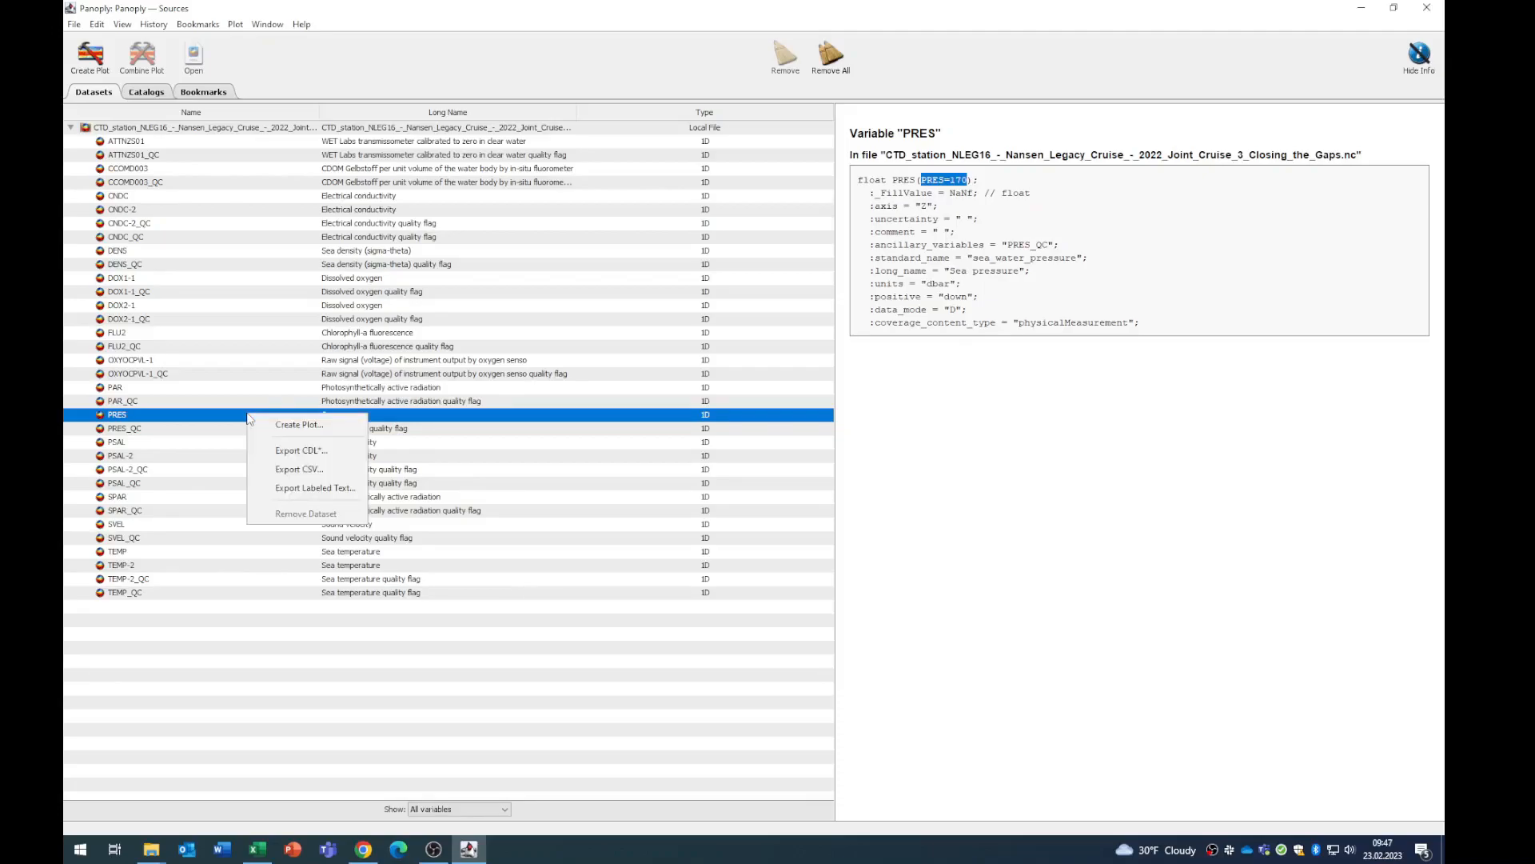
click(300, 469)
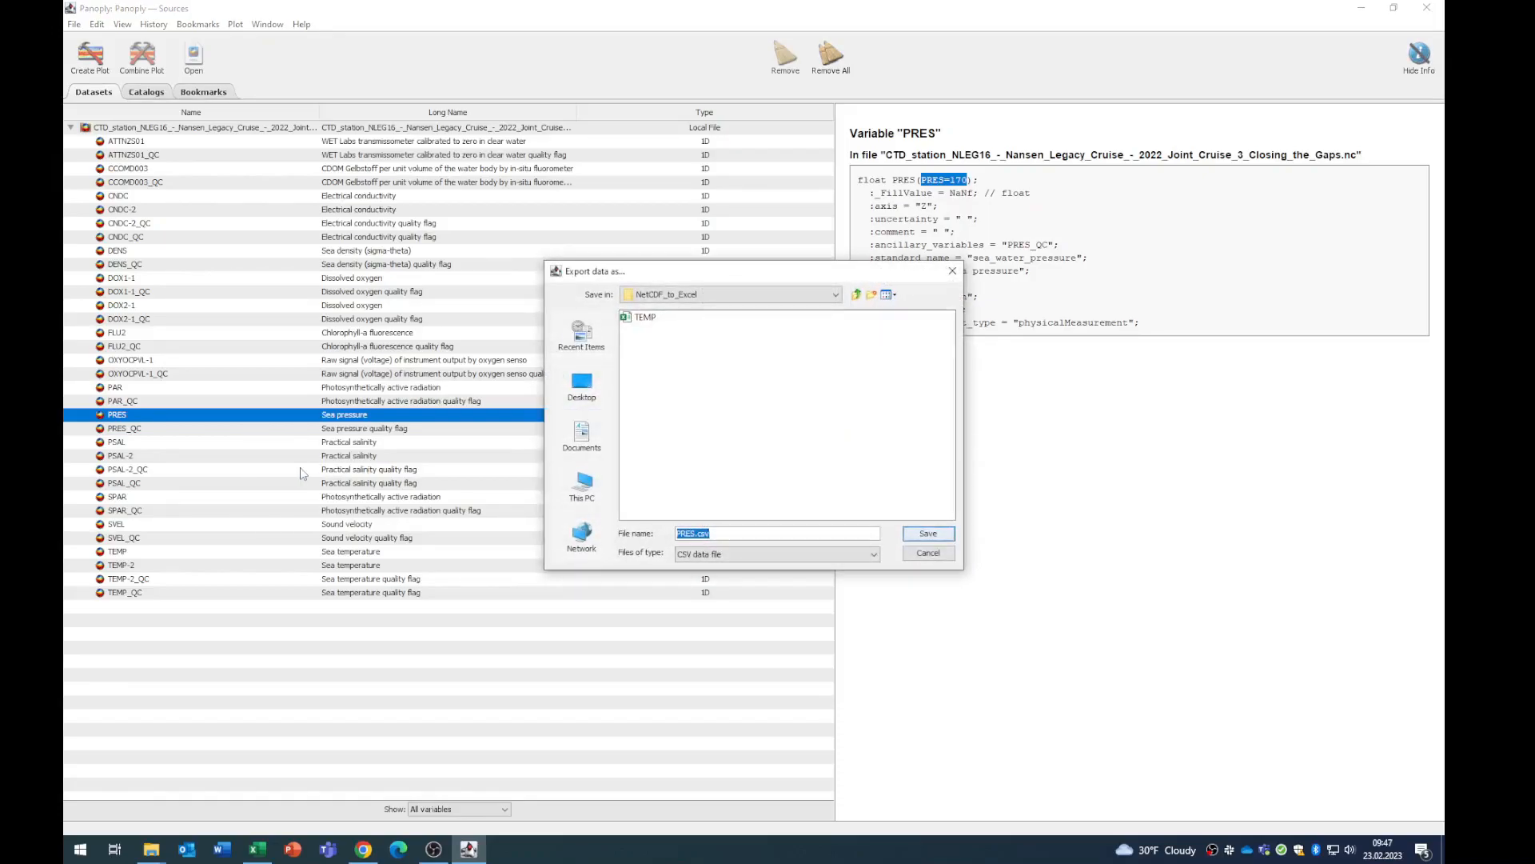
click(926, 533)
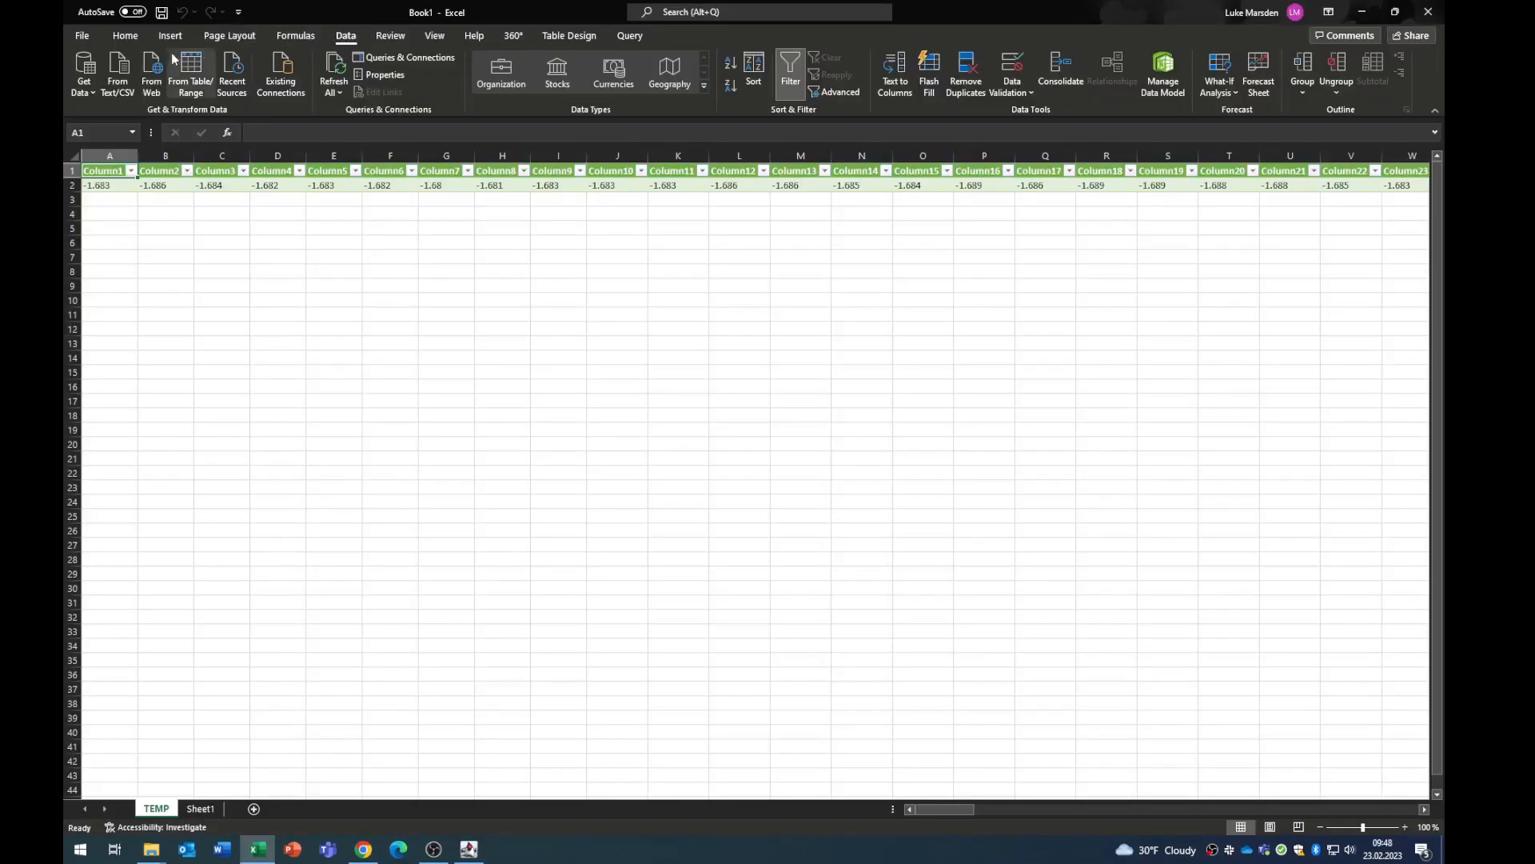
Switch to Excel and import PRES.csv into the workbook with comma as the delimiter
click(128, 72)
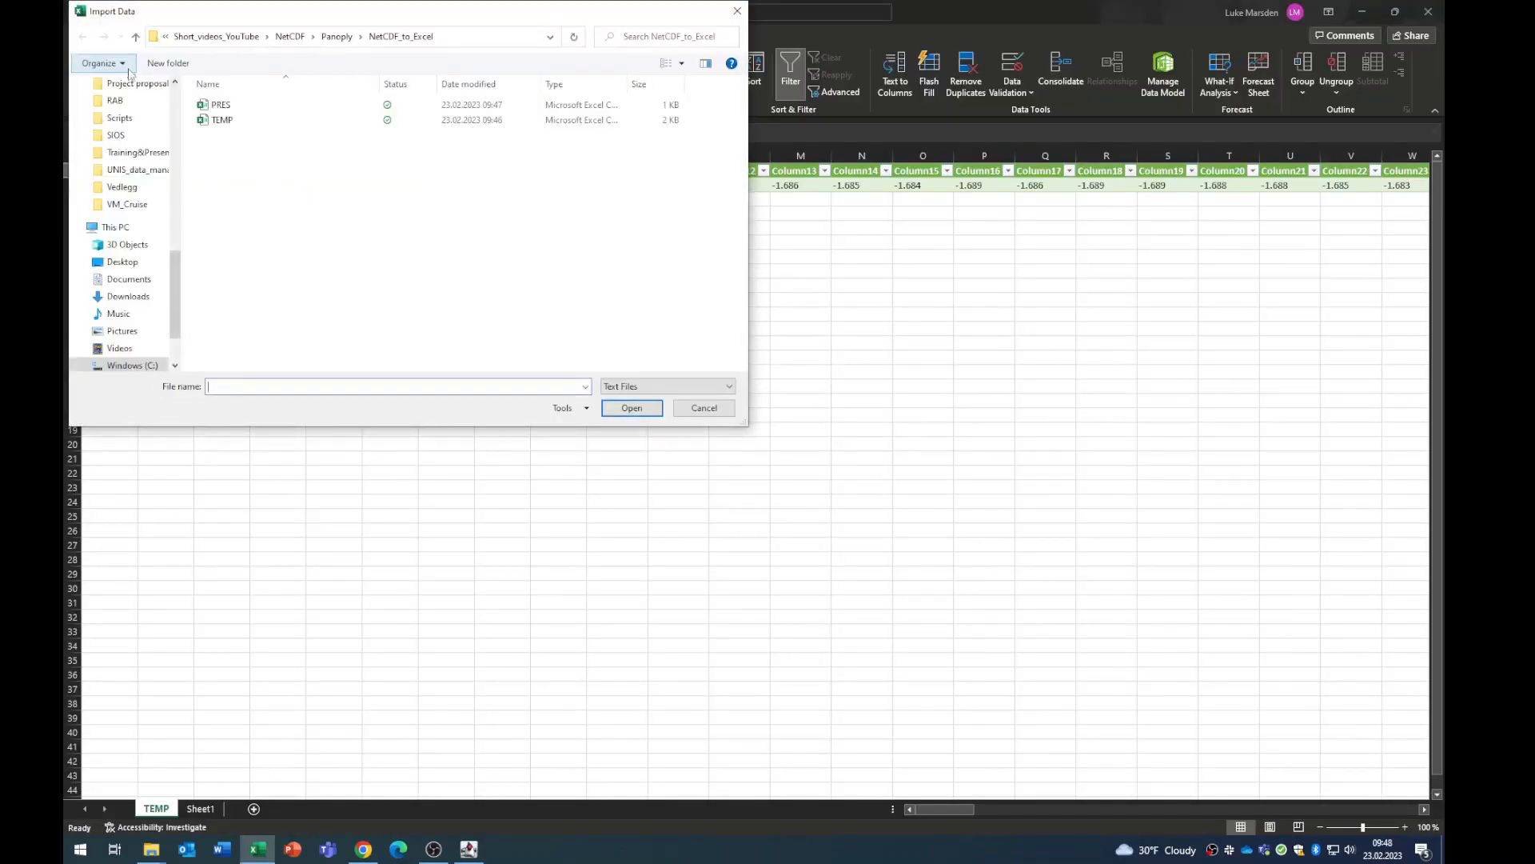
double_click(216, 104)
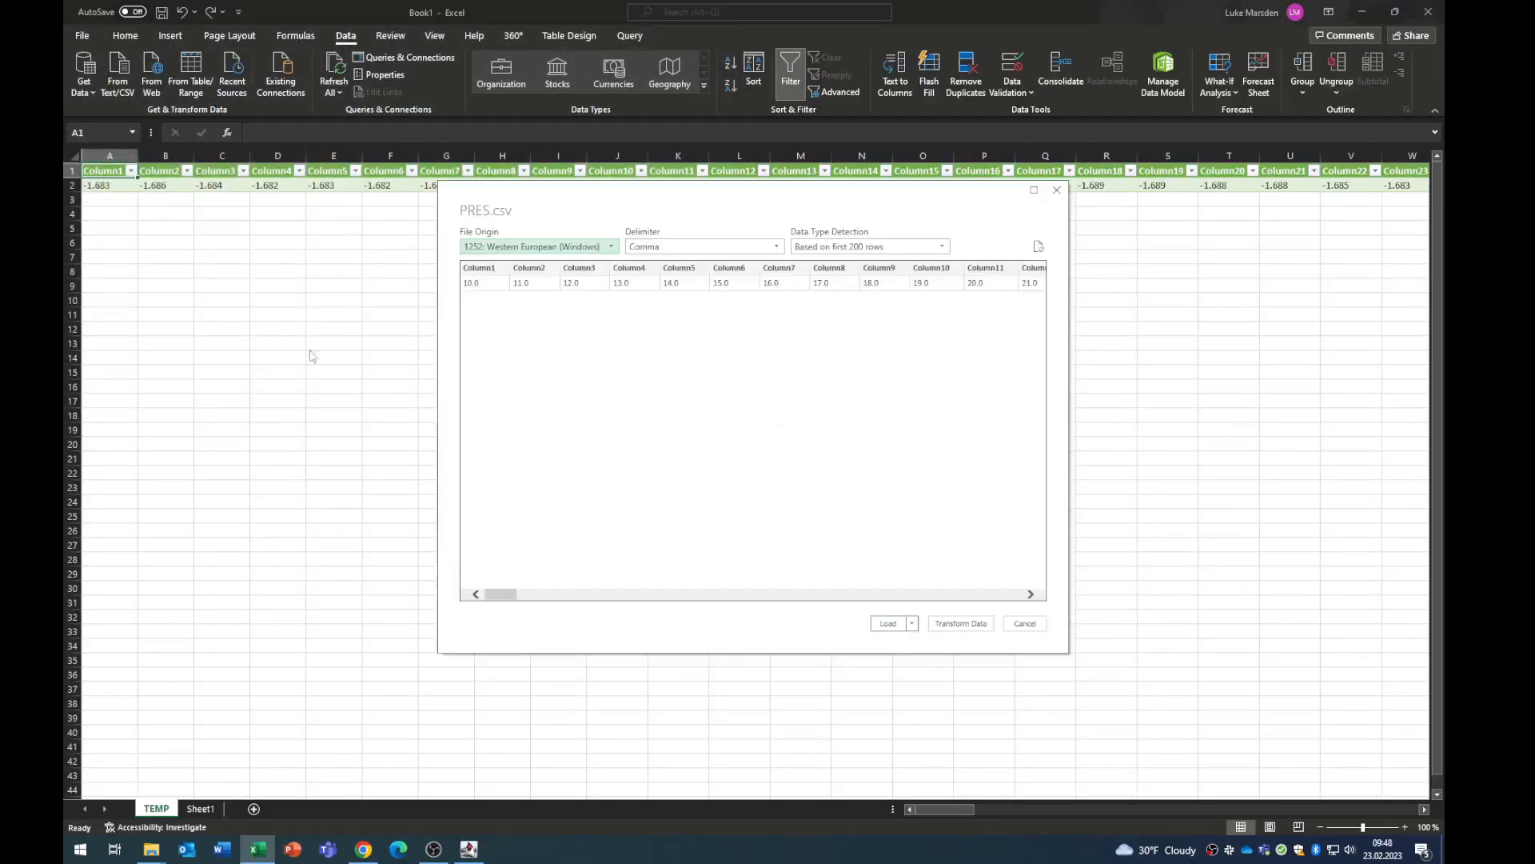
click(888, 624)
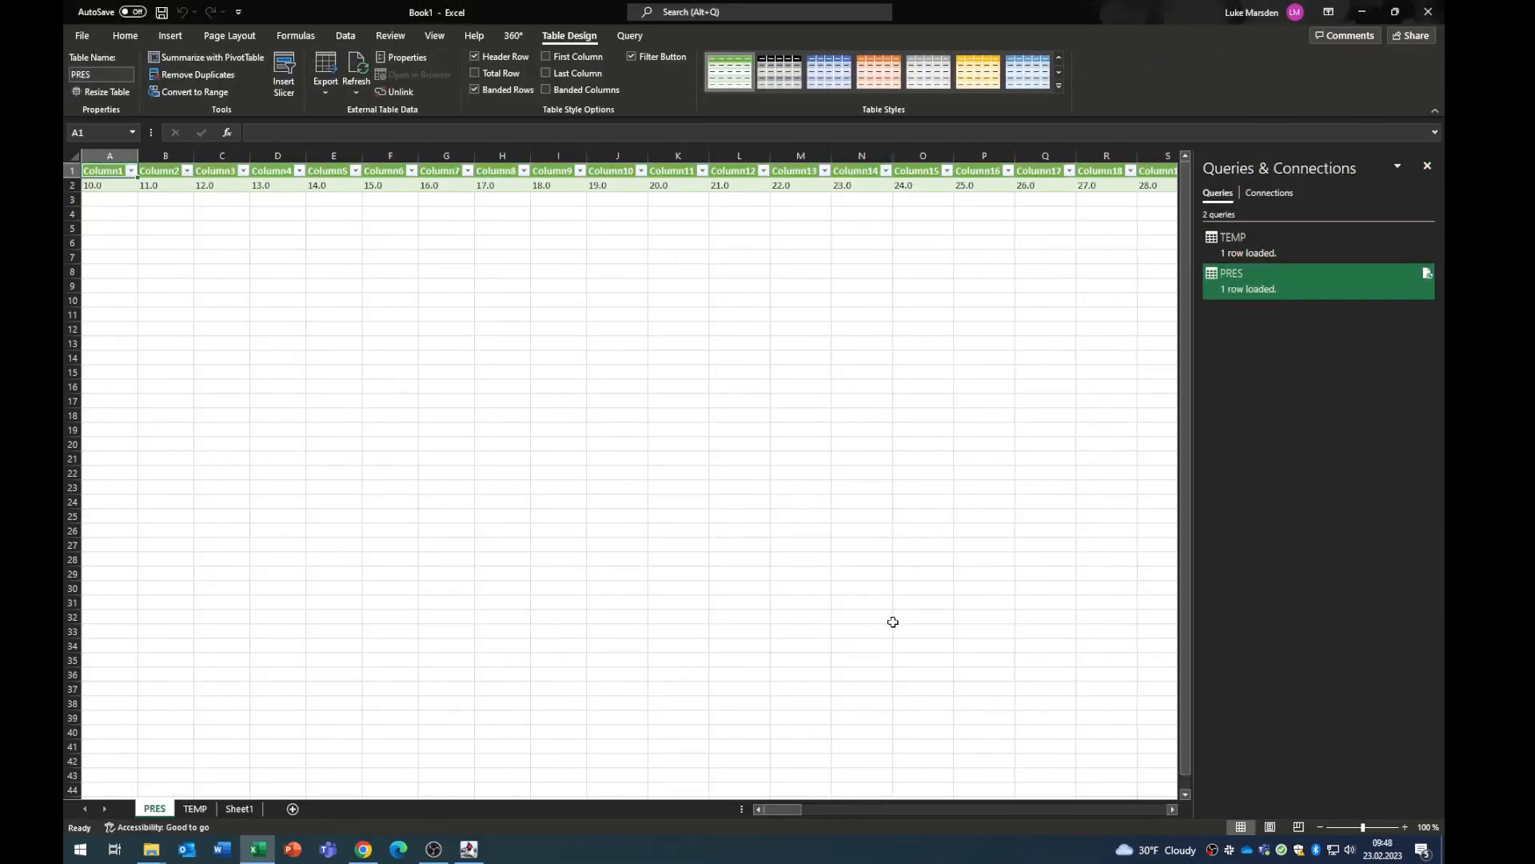
Copy the pressure values in row 2 of the PRES sheet and paste them transposed into Sheet1 starting at cell A2
click(70, 184)
right_click(69, 184)
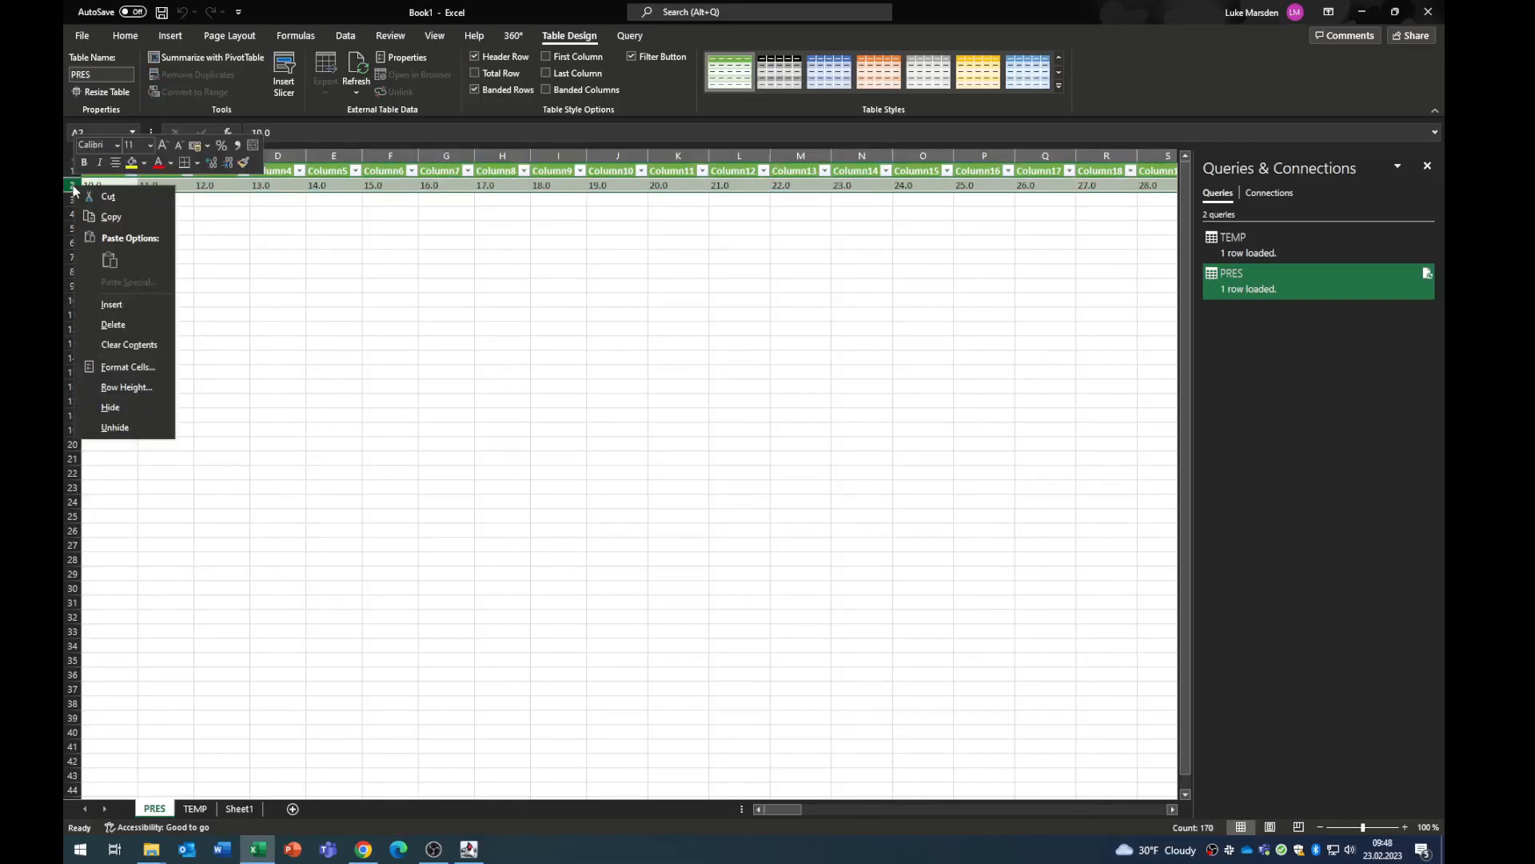
click(112, 217)
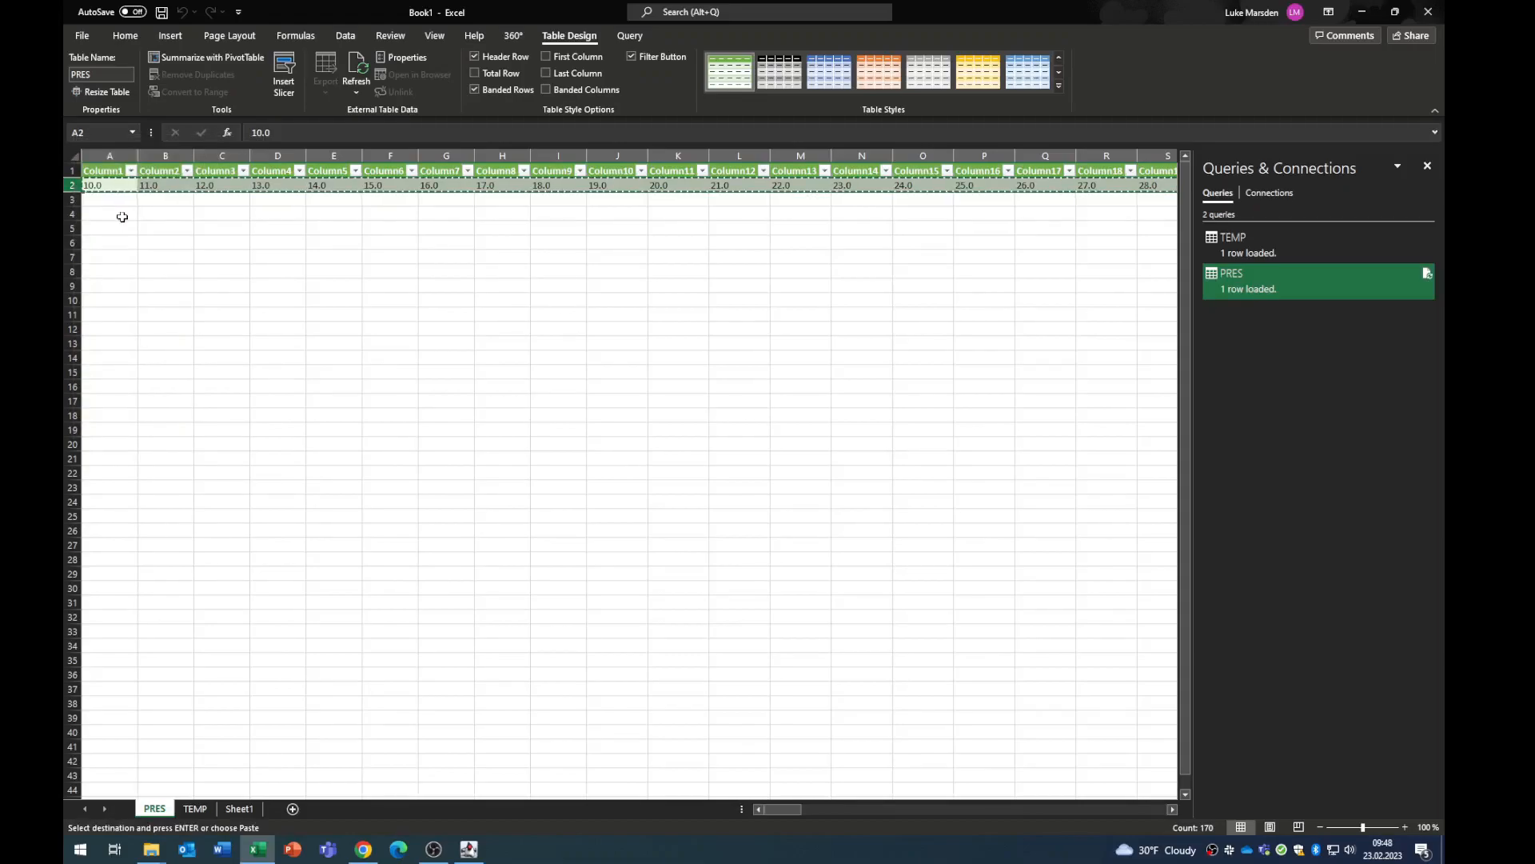
click(237, 810)
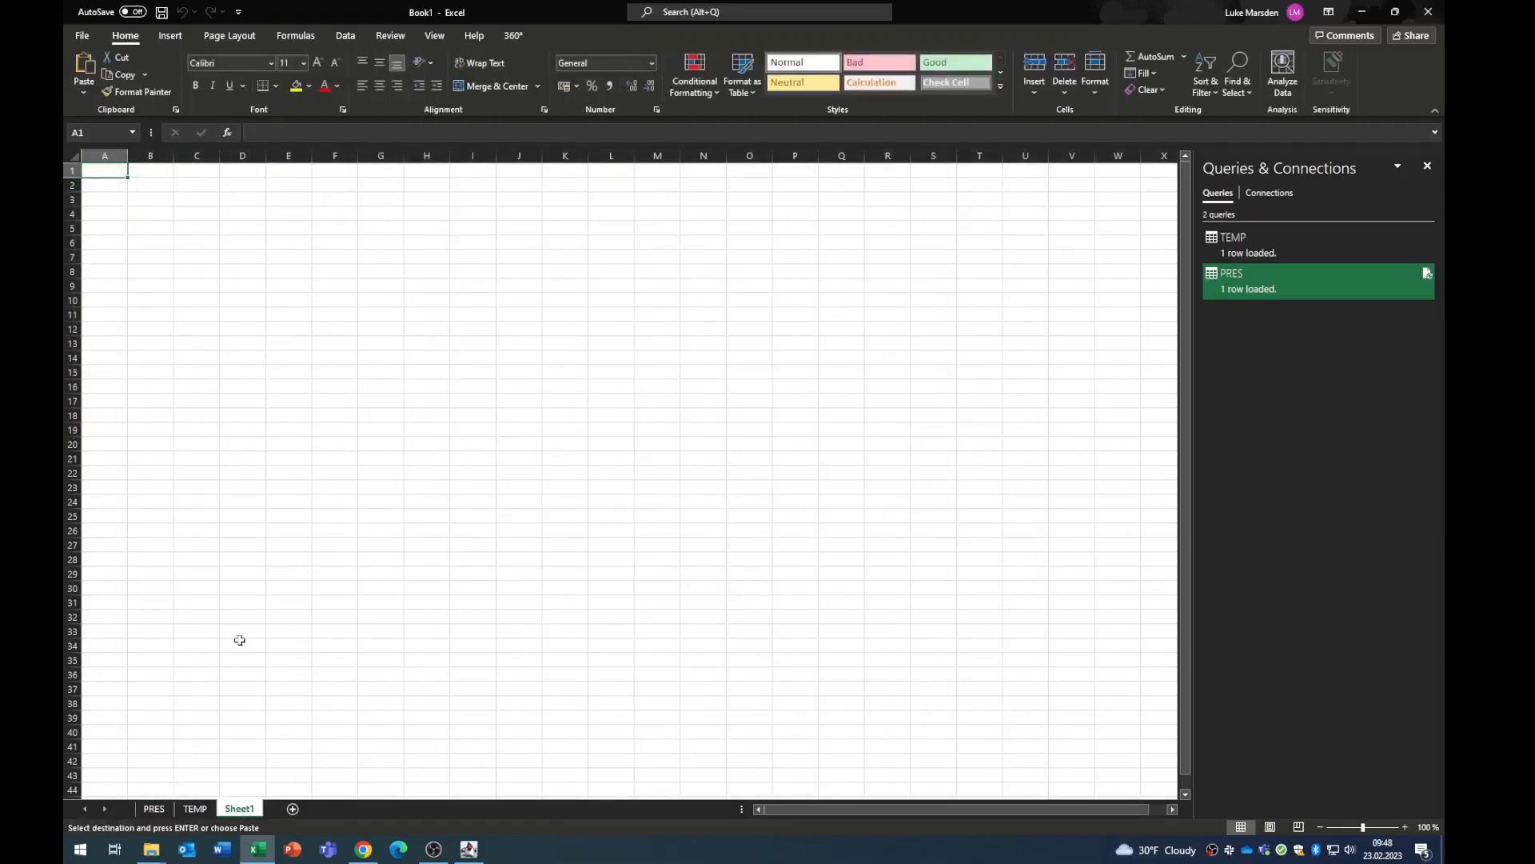
click(91, 188)
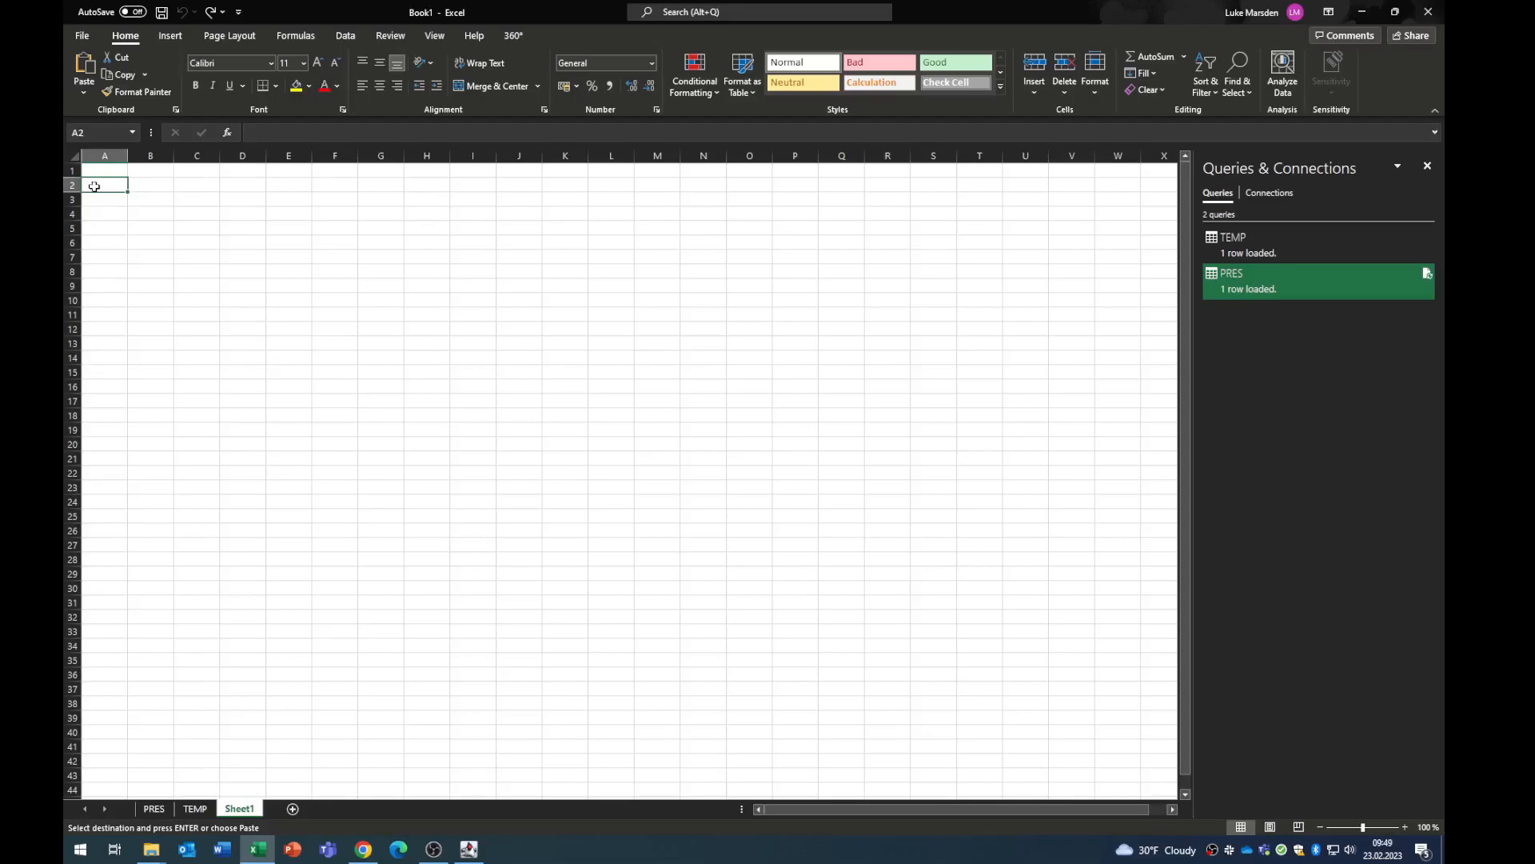
right_click(93, 187)
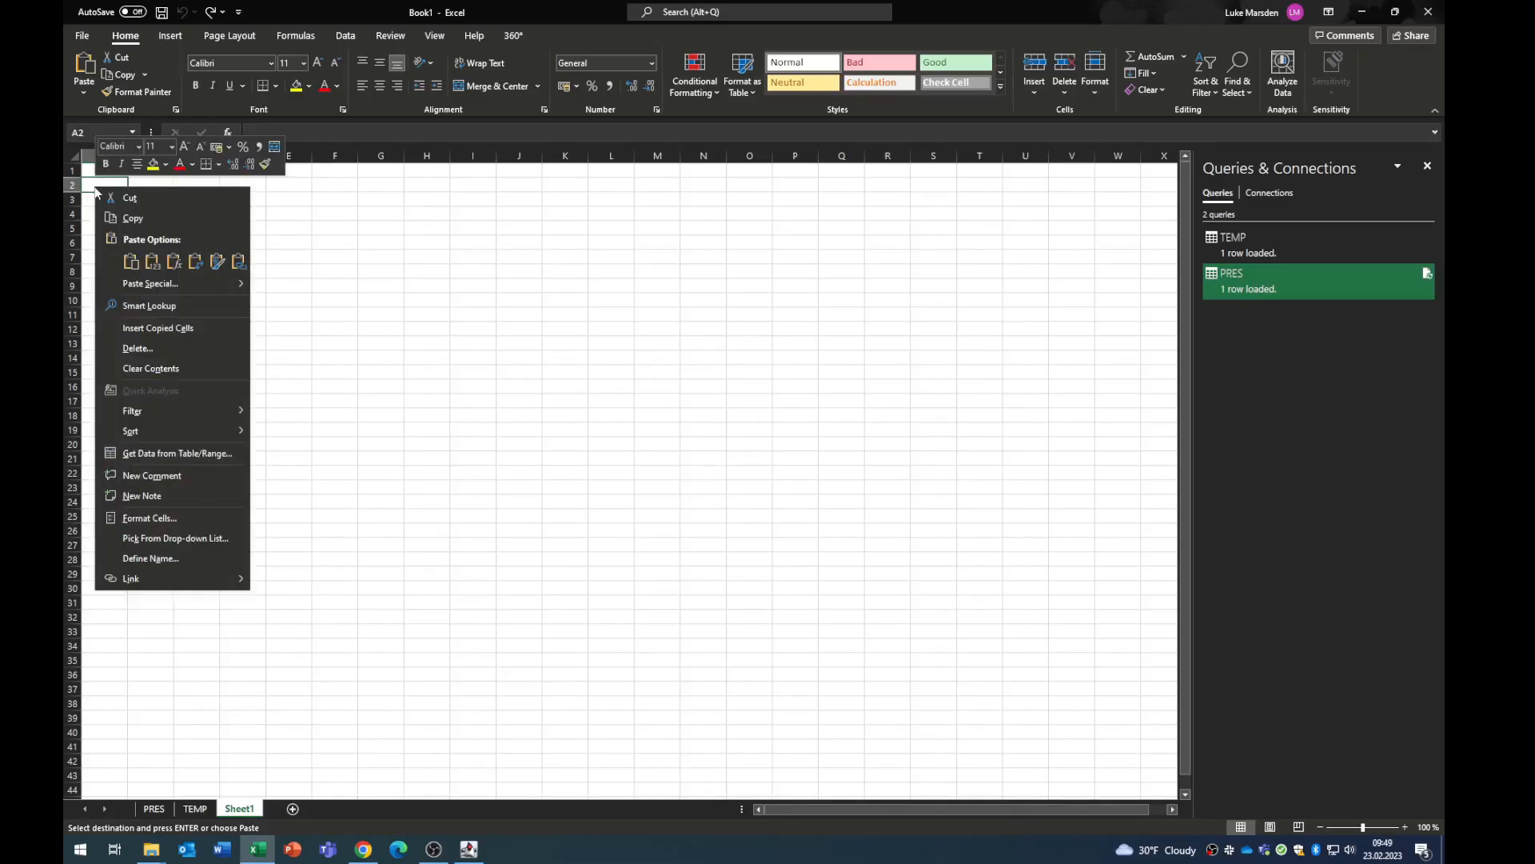
click(195, 261)
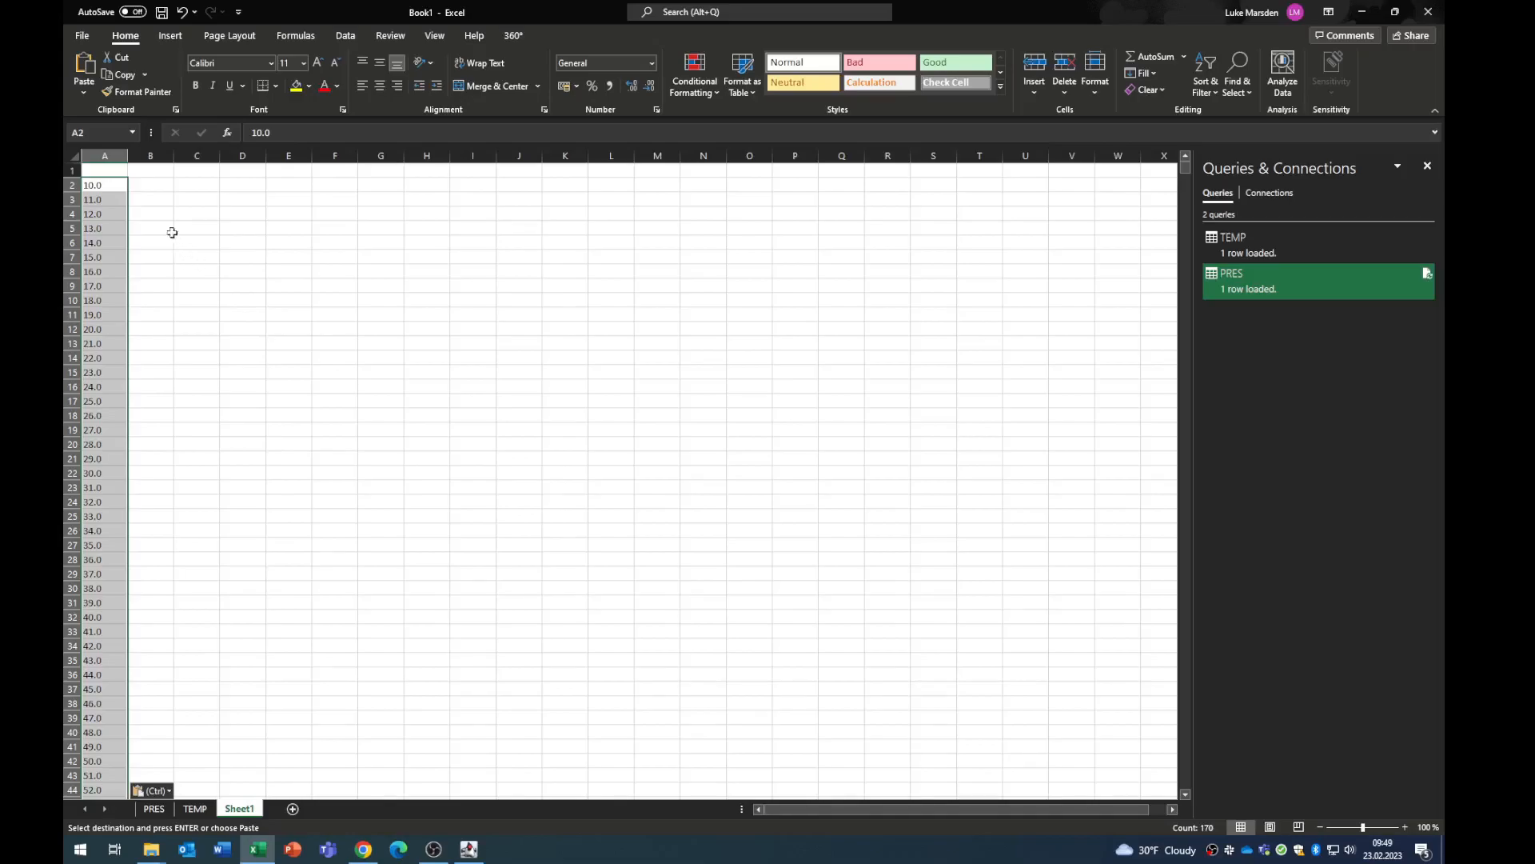
Enter the column headers Pressure in A1 and Temperature in B1 of Sheet1
click(114, 171)
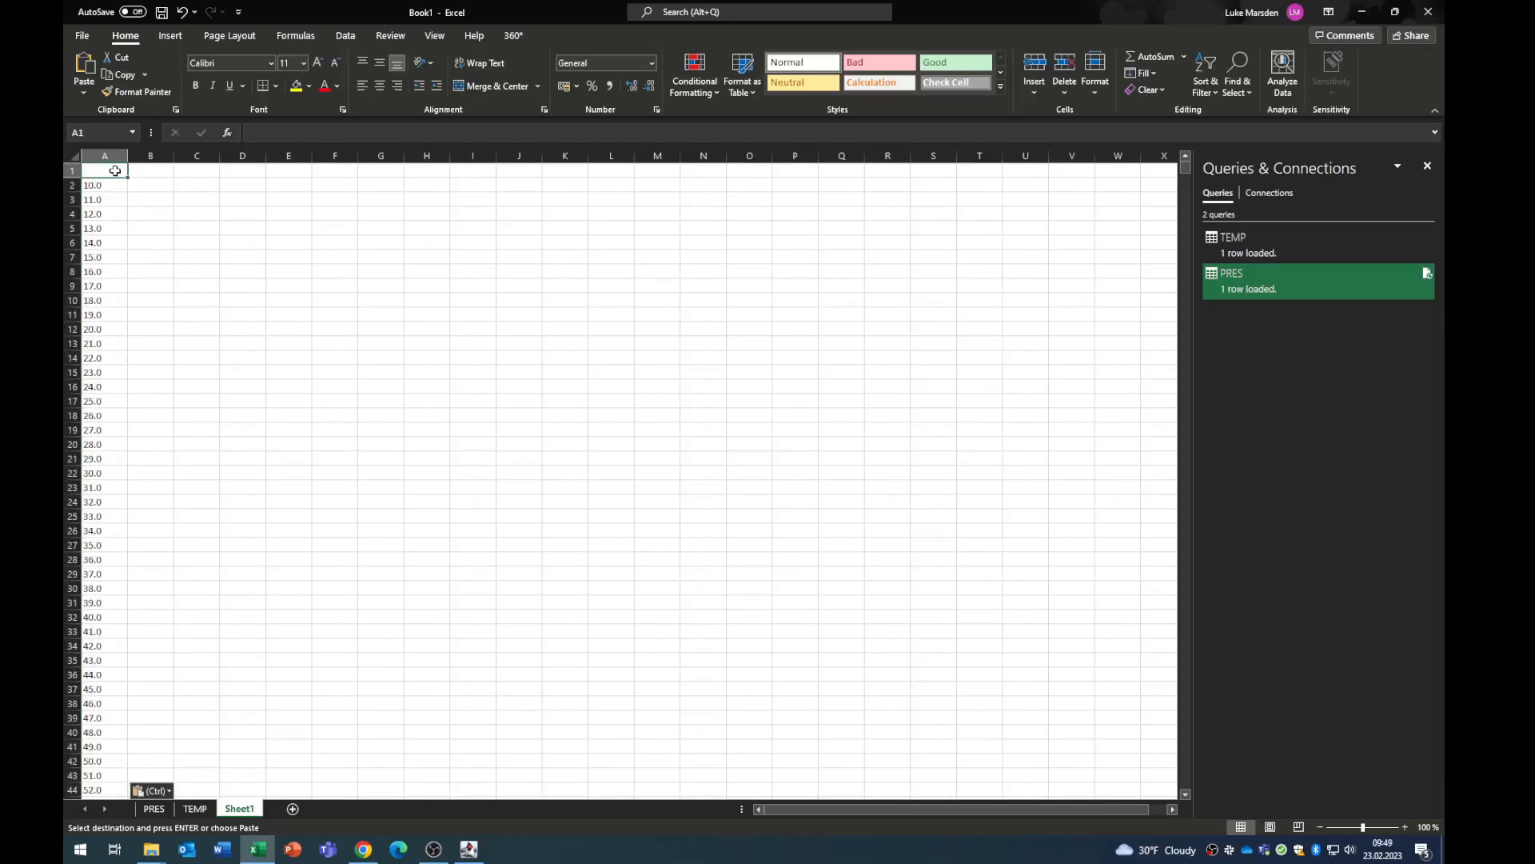
text(Pressure)
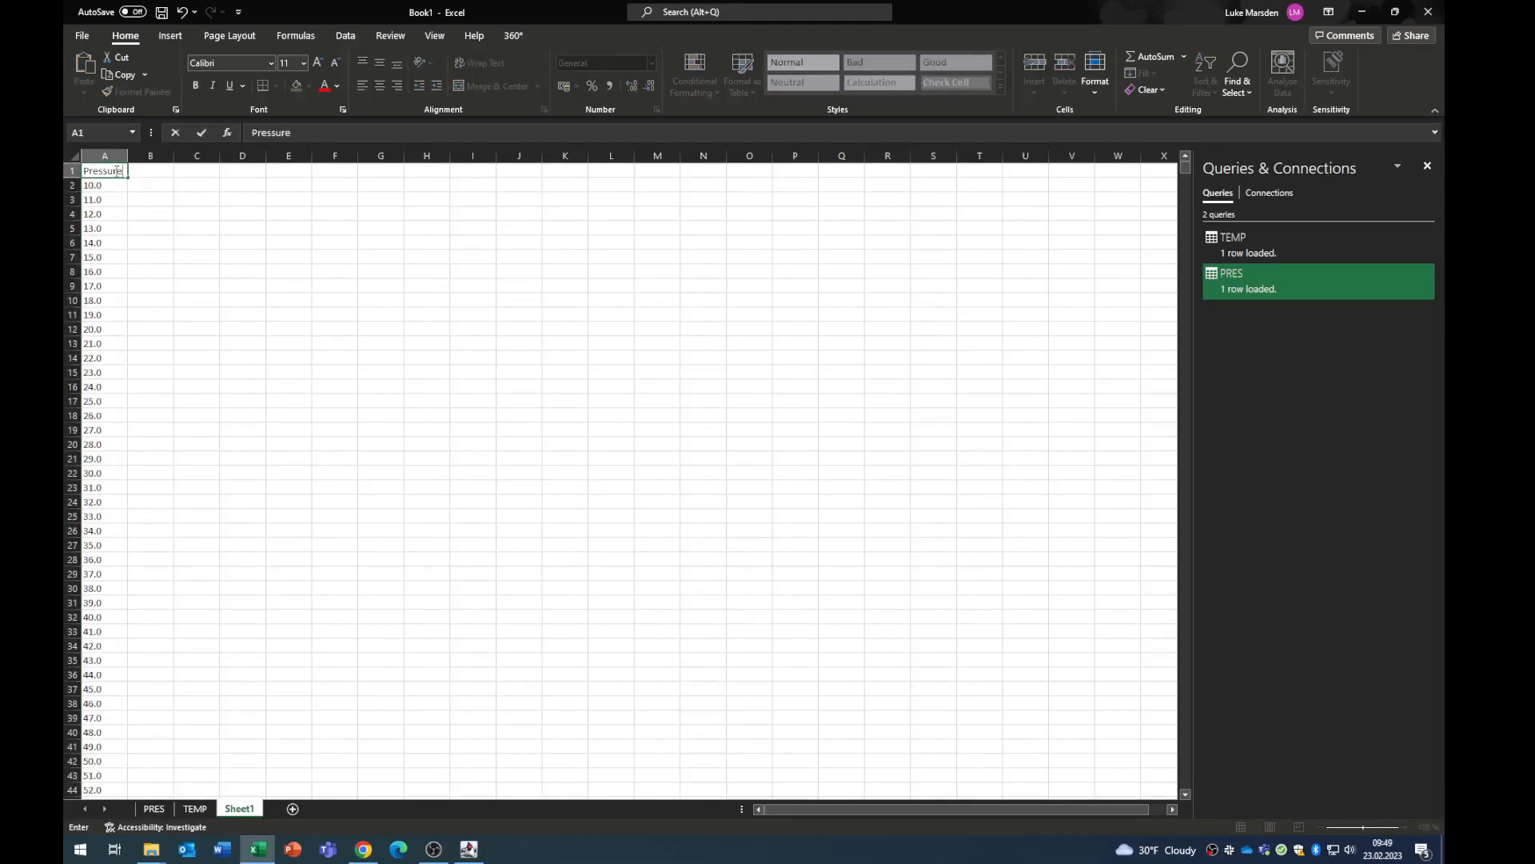
key(Tab)
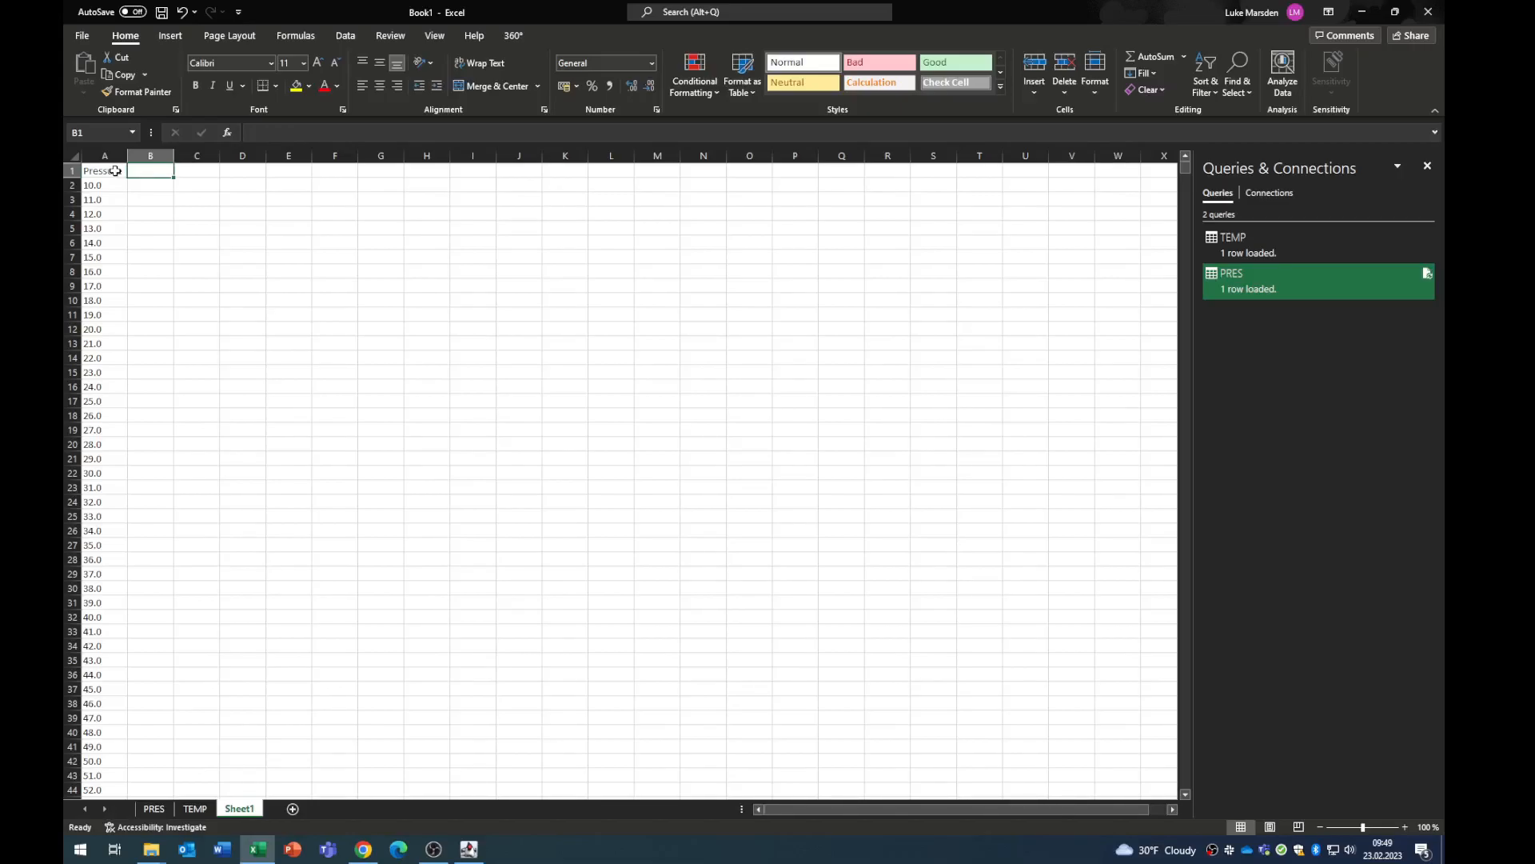
text(Temperature)
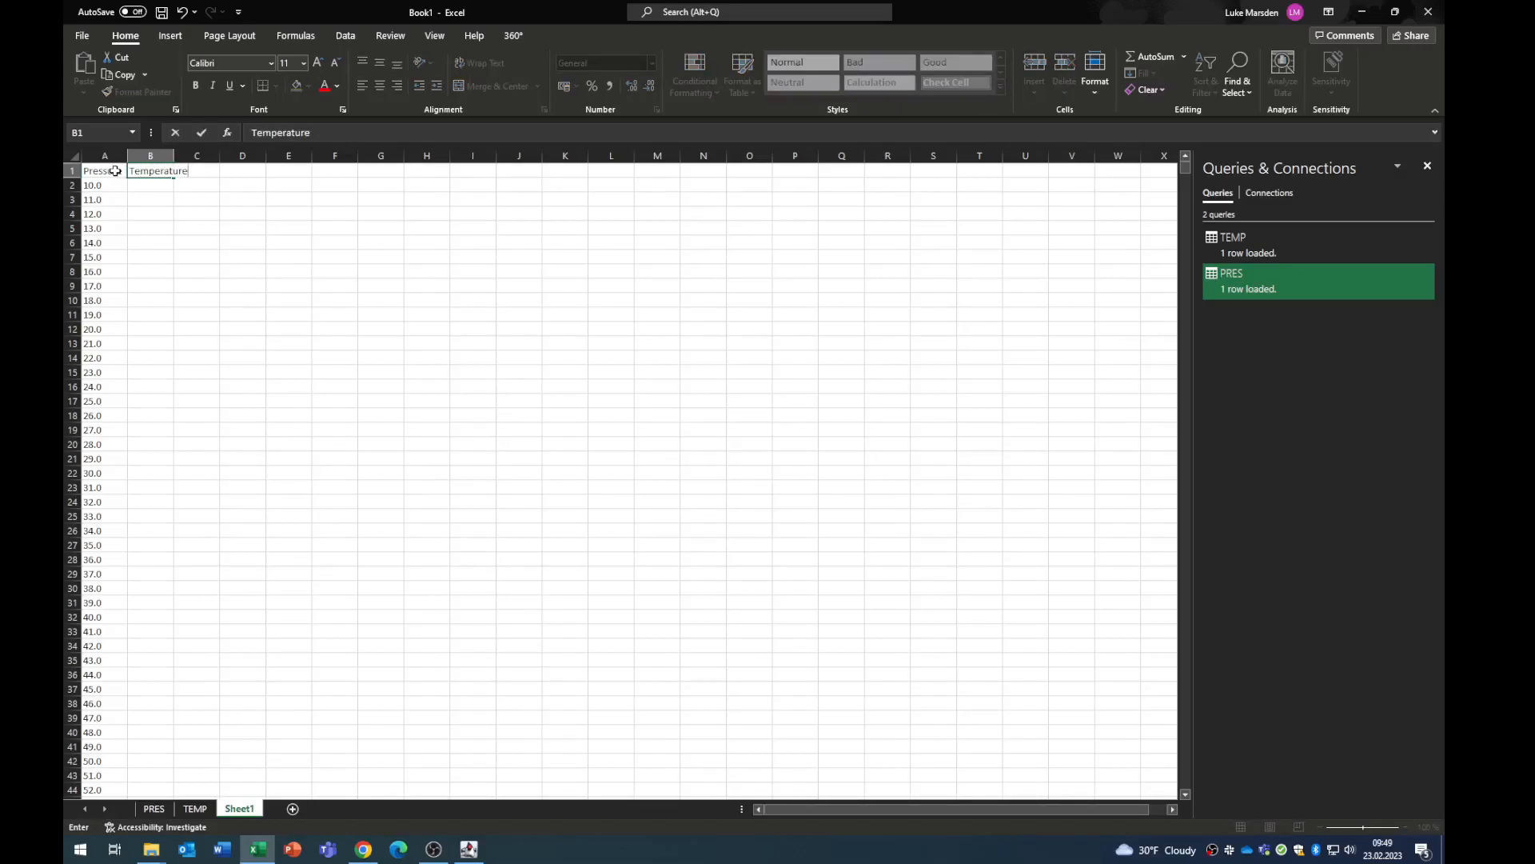
key(Return)
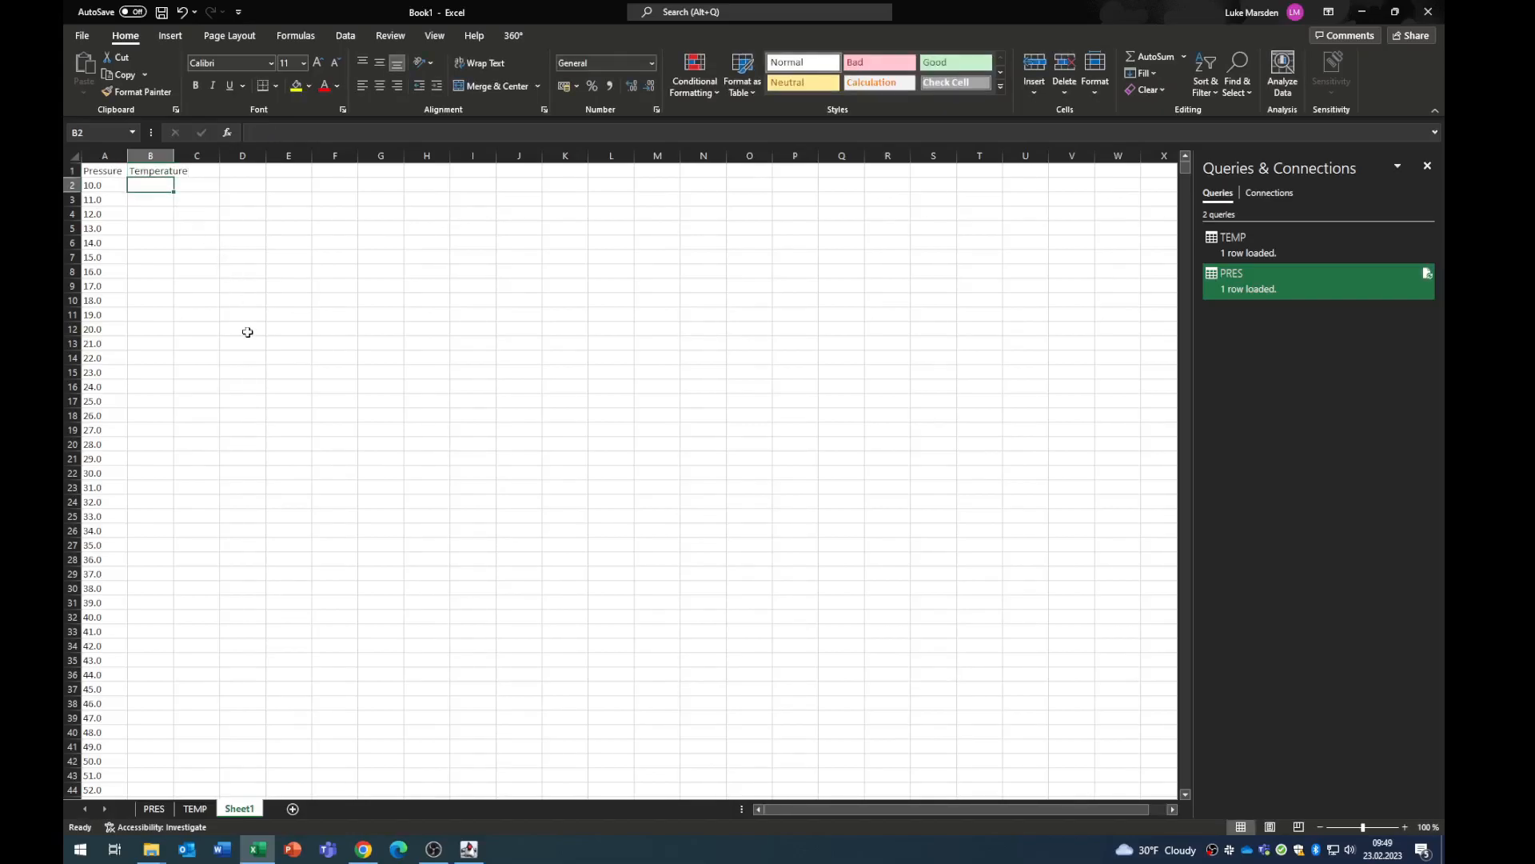
Copy the temperature values in row 2 of the TEMP sheet and paste them transposed into Sheet1 starting at cell B2
click(194, 809)
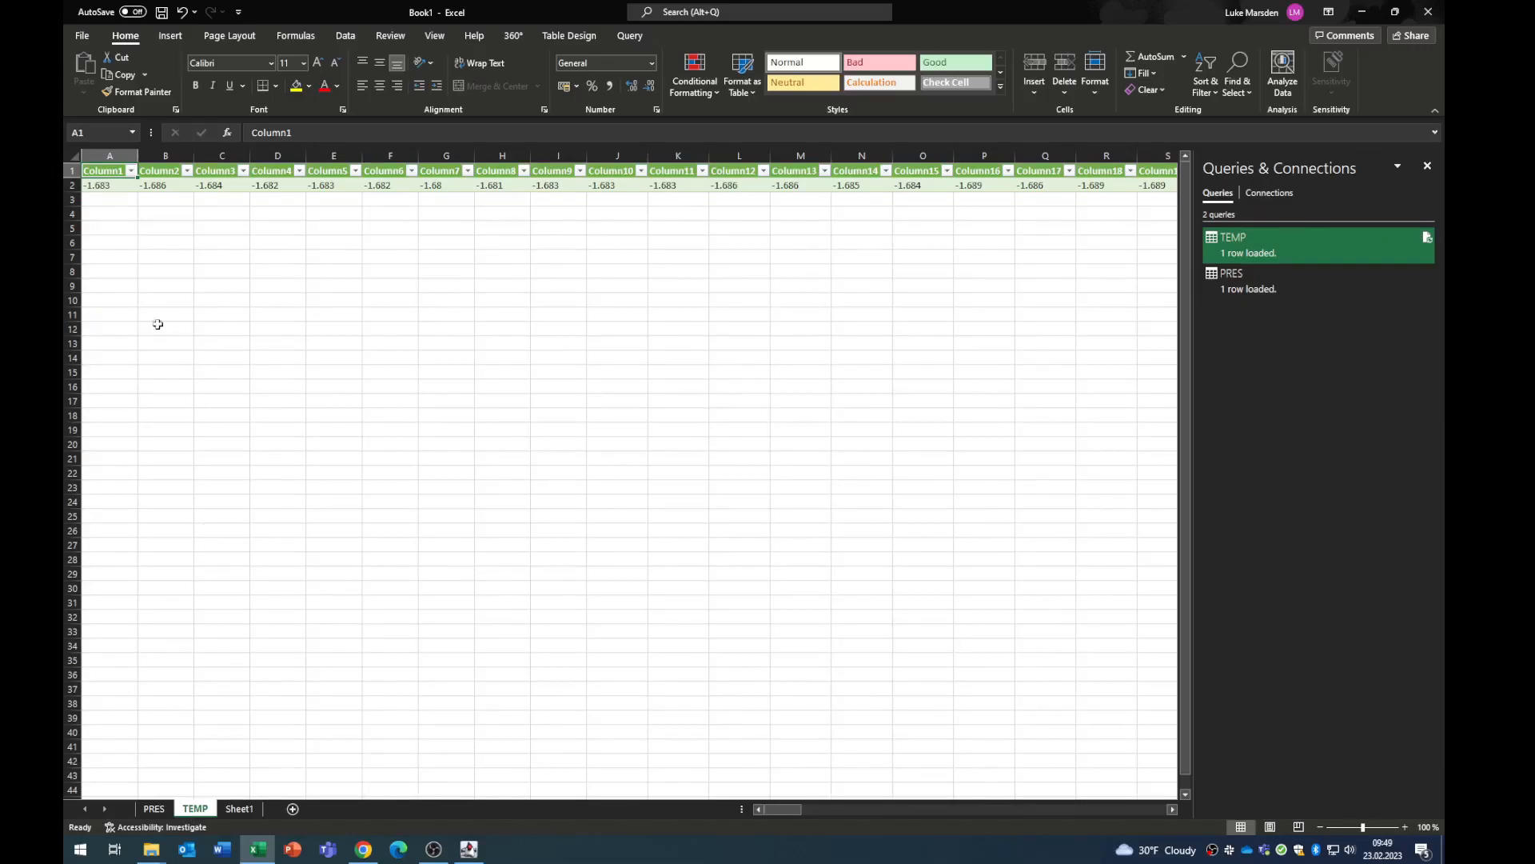
click(70, 185)
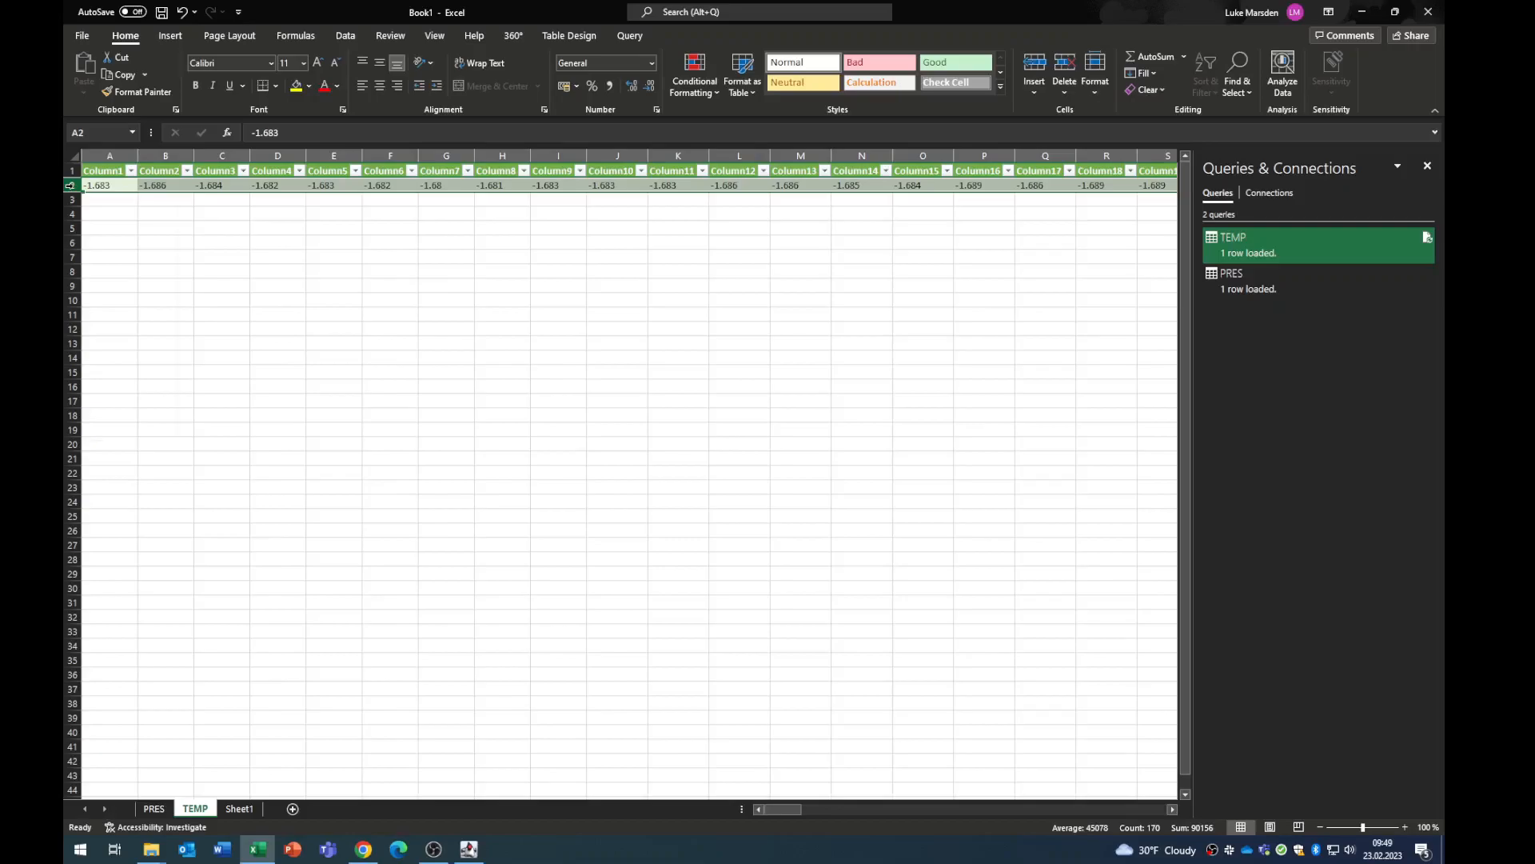
right_click(69, 186)
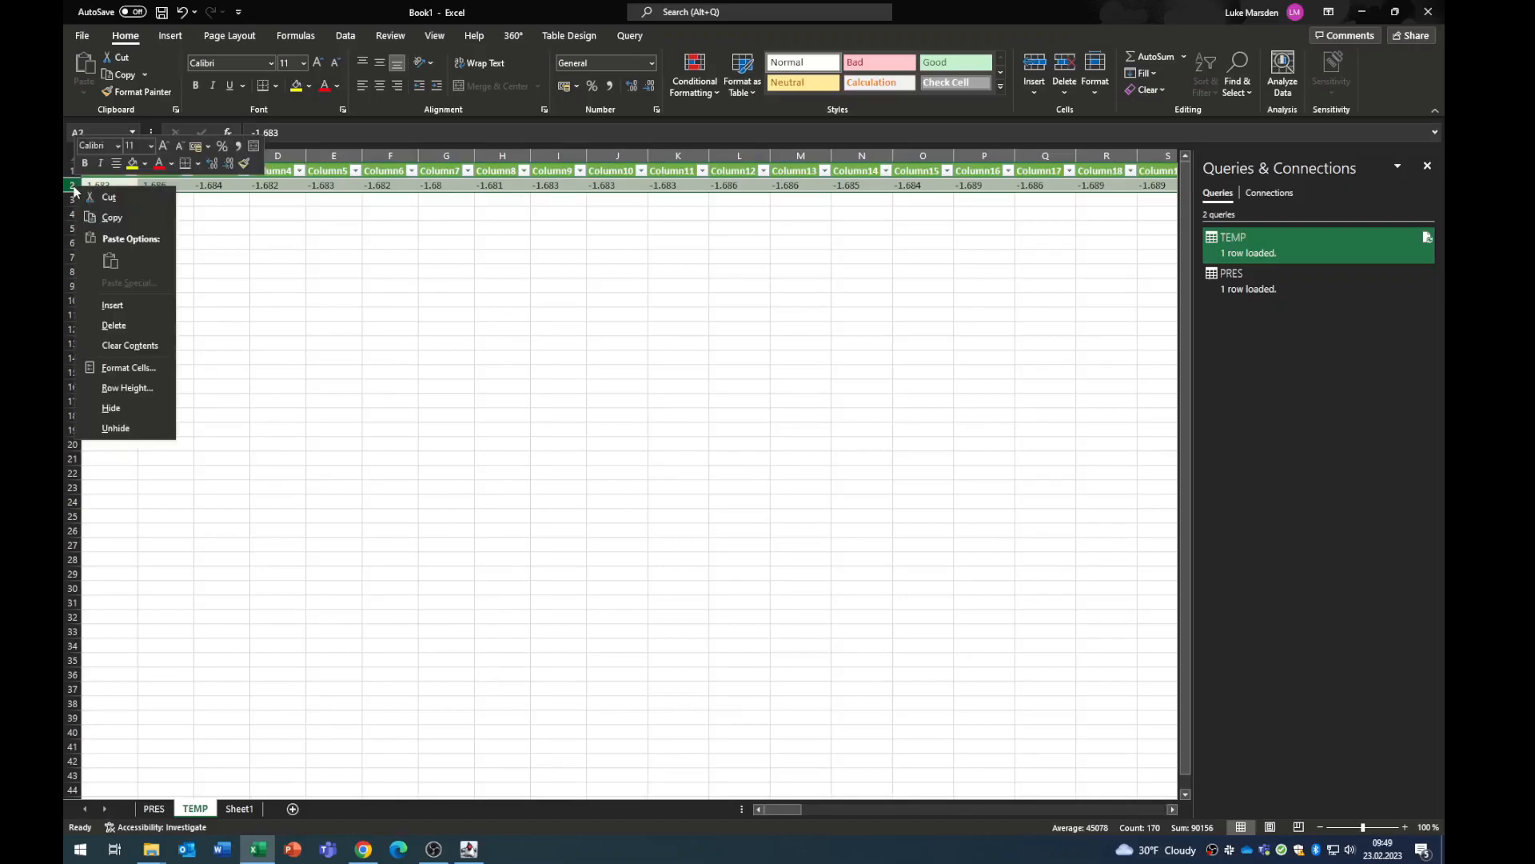
click(126, 218)
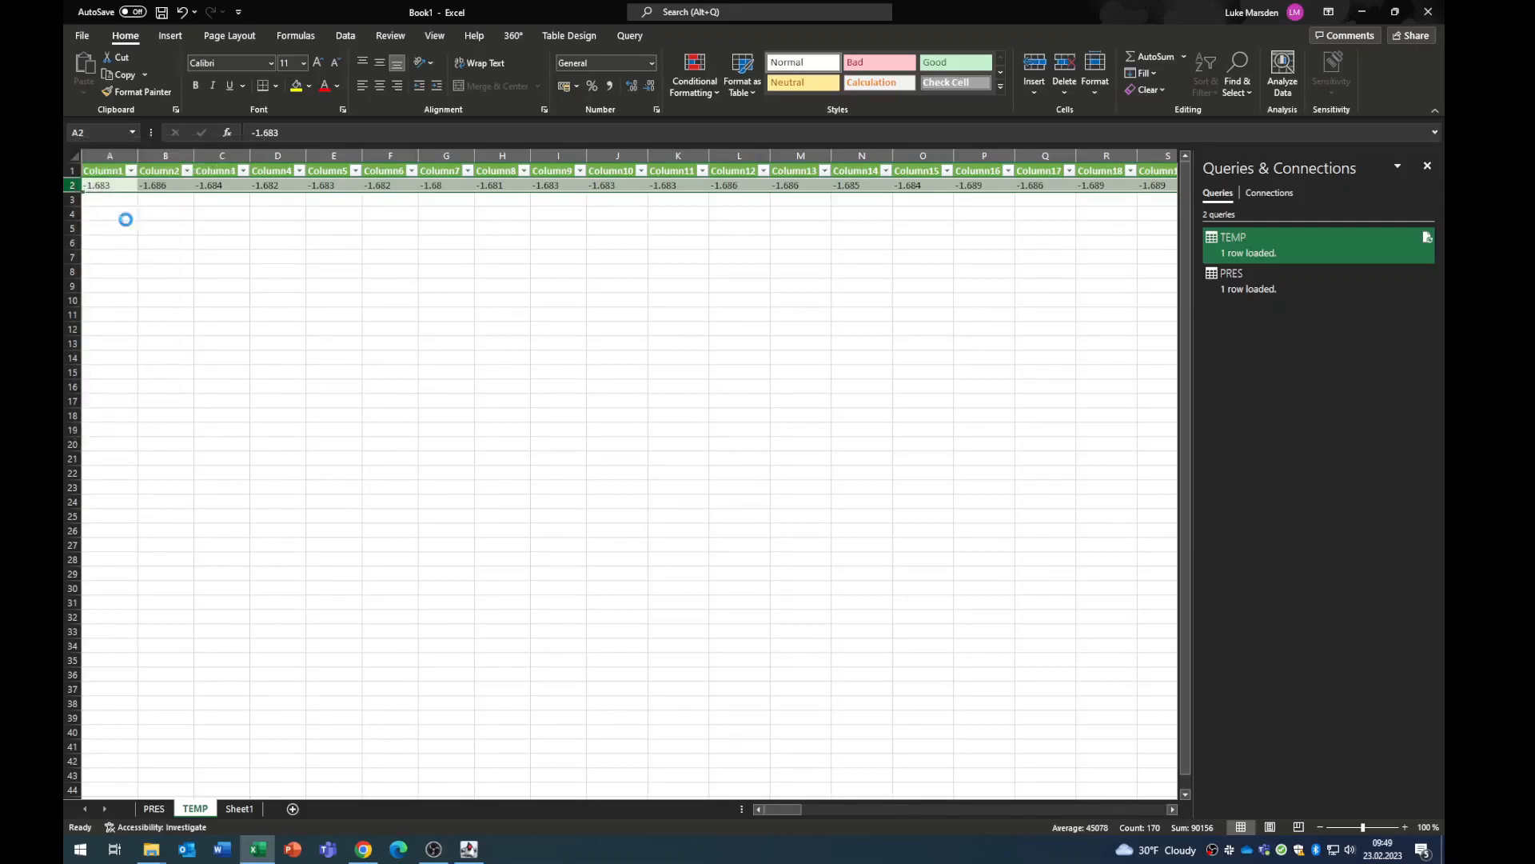
click(239, 807)
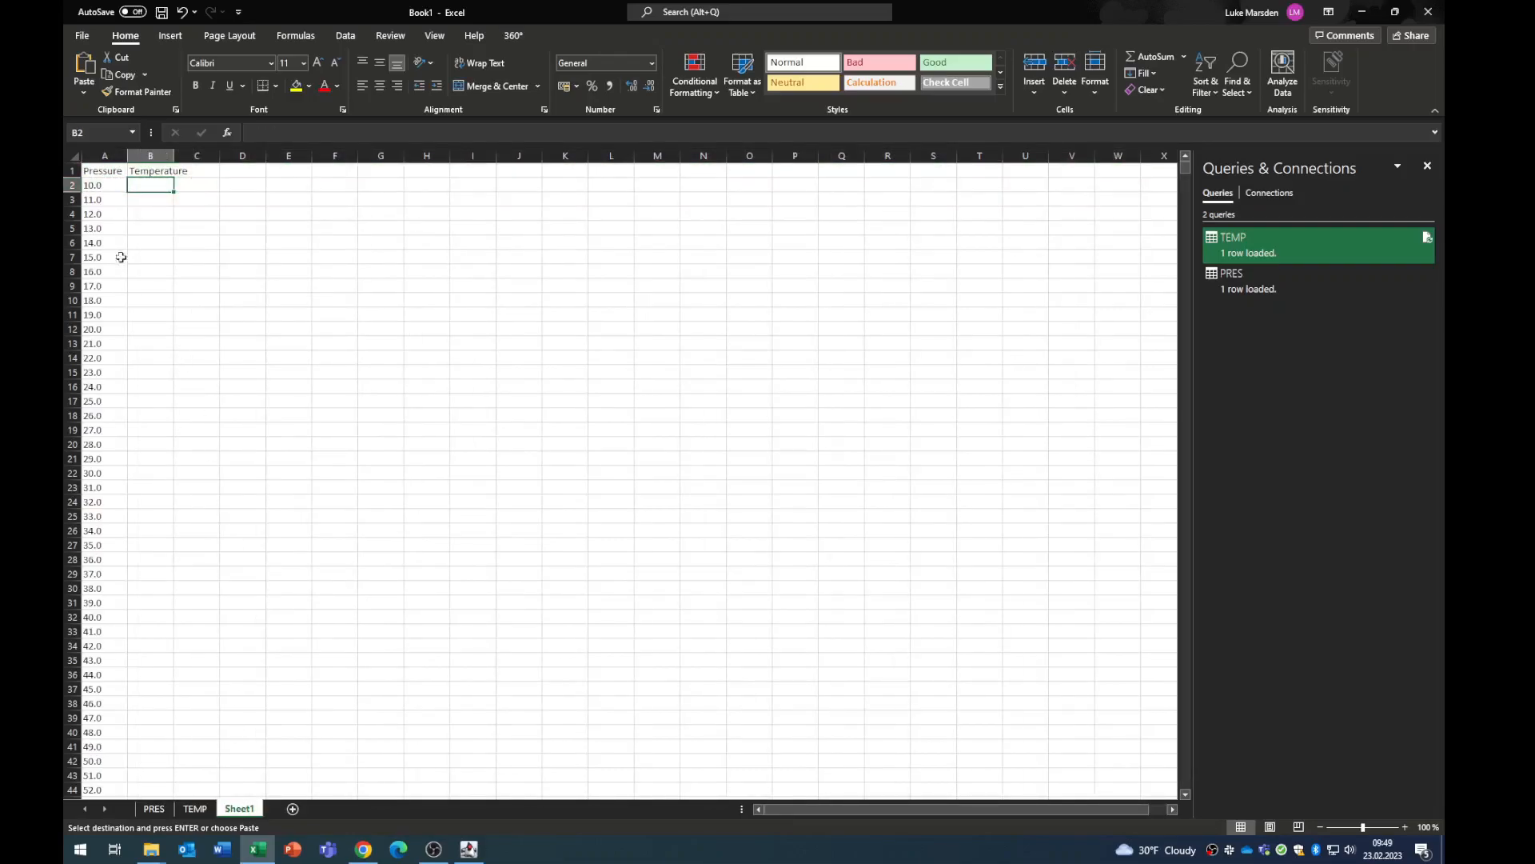
right_click(154, 189)
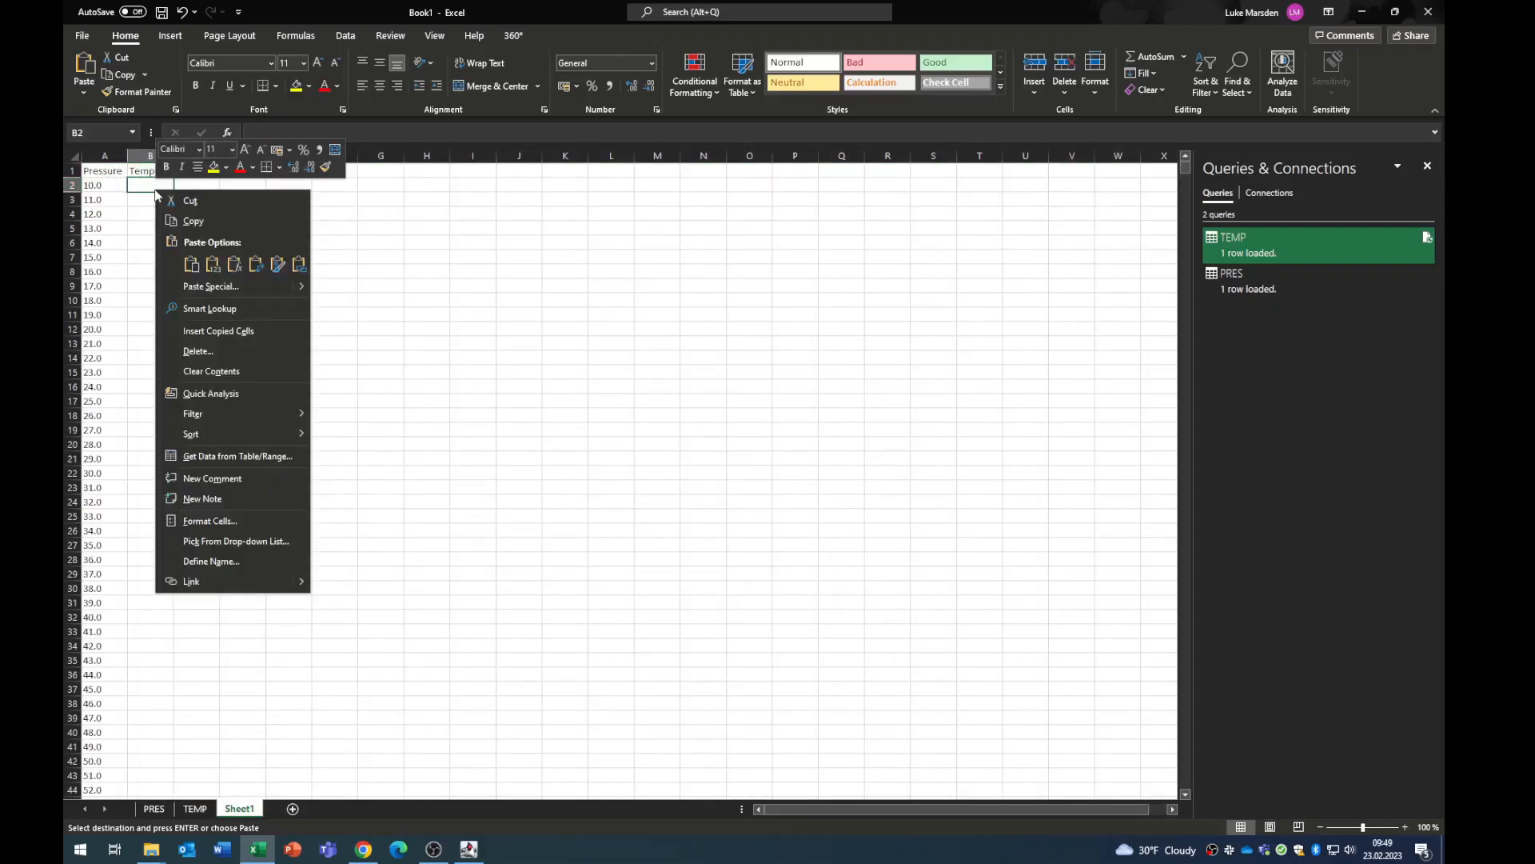
click(257, 269)
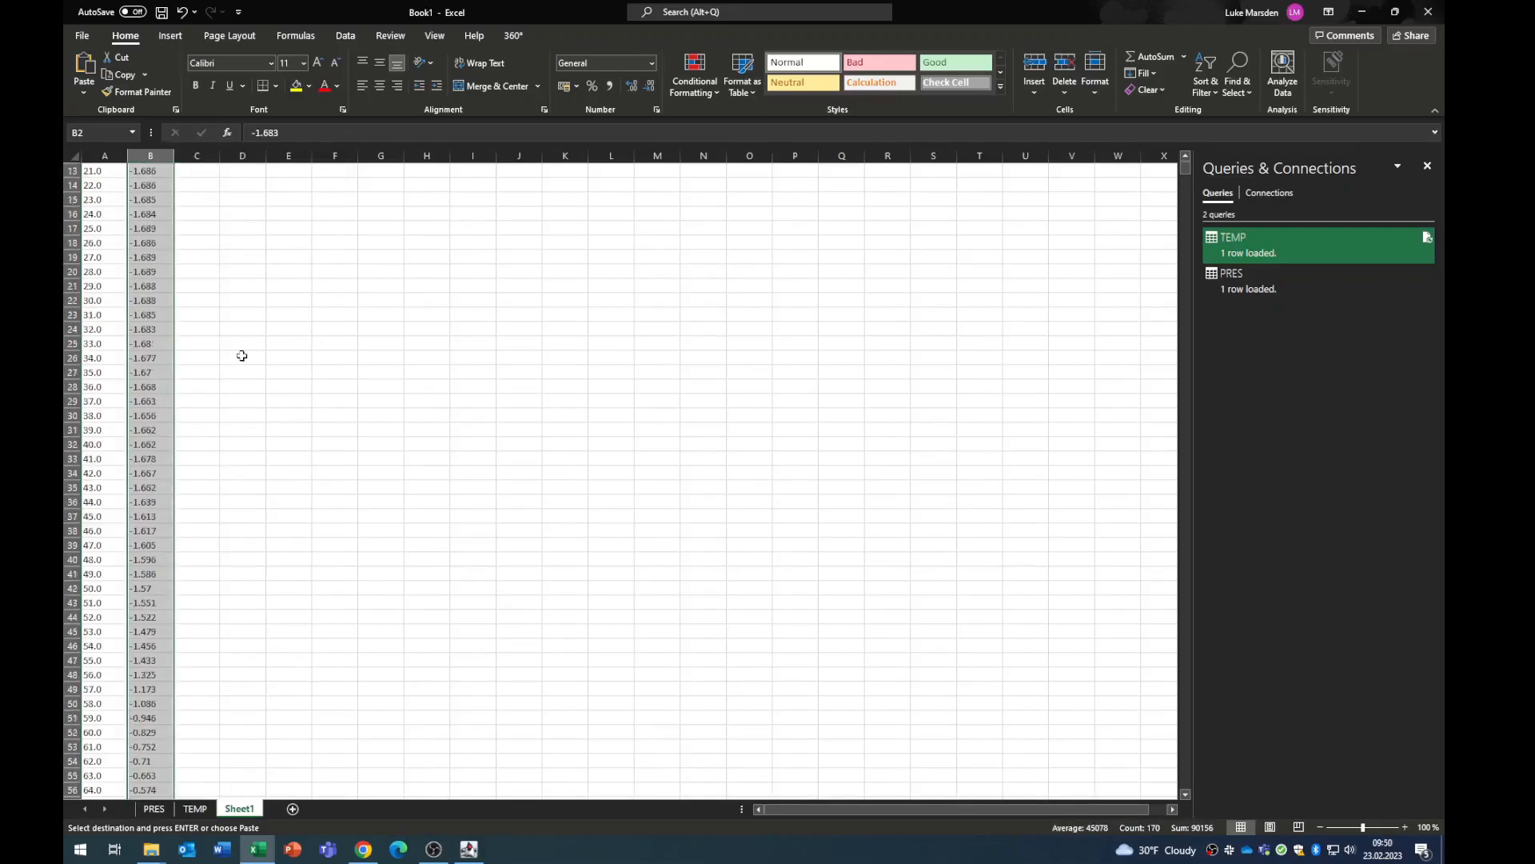